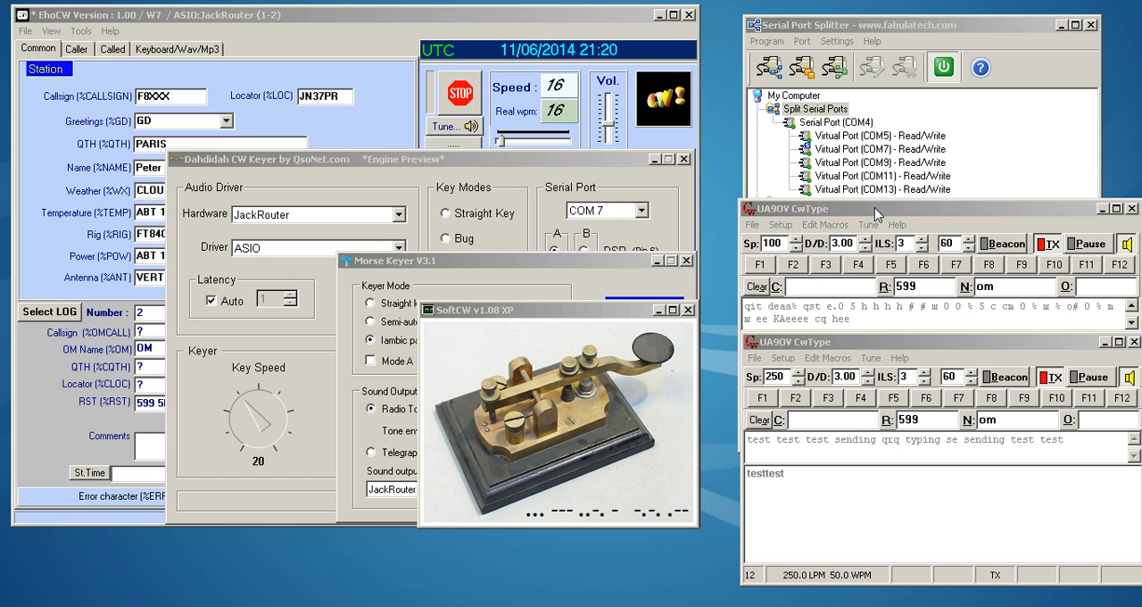
# - Review the paddle and interface settings in the setup of the CwType window running at speed 100, then close the setup
pyautogui.click(785, 227)
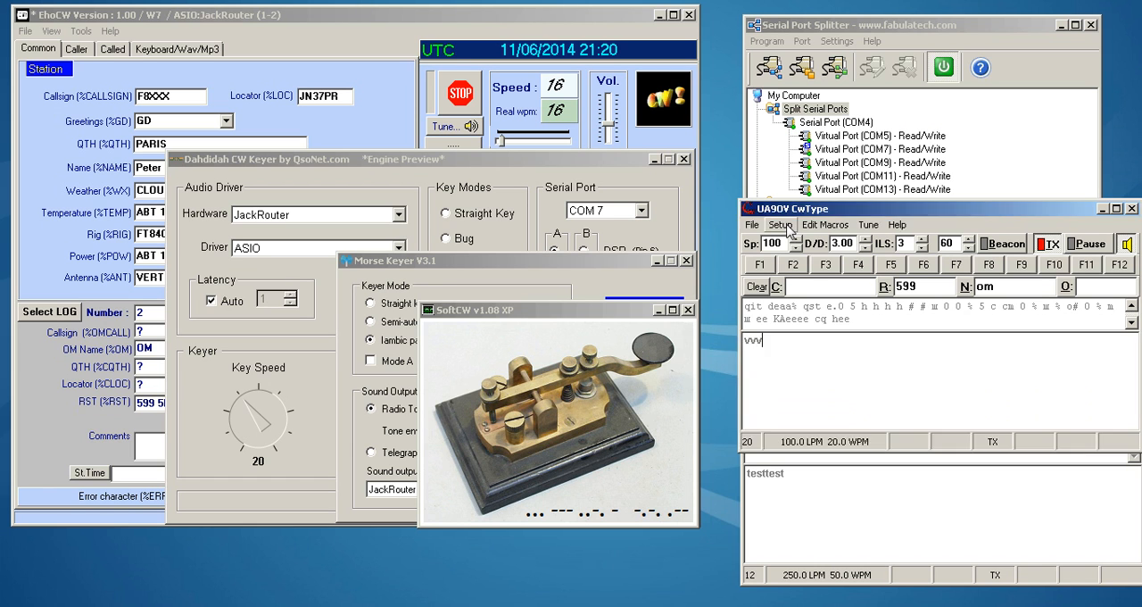
pyautogui.click(785, 227)
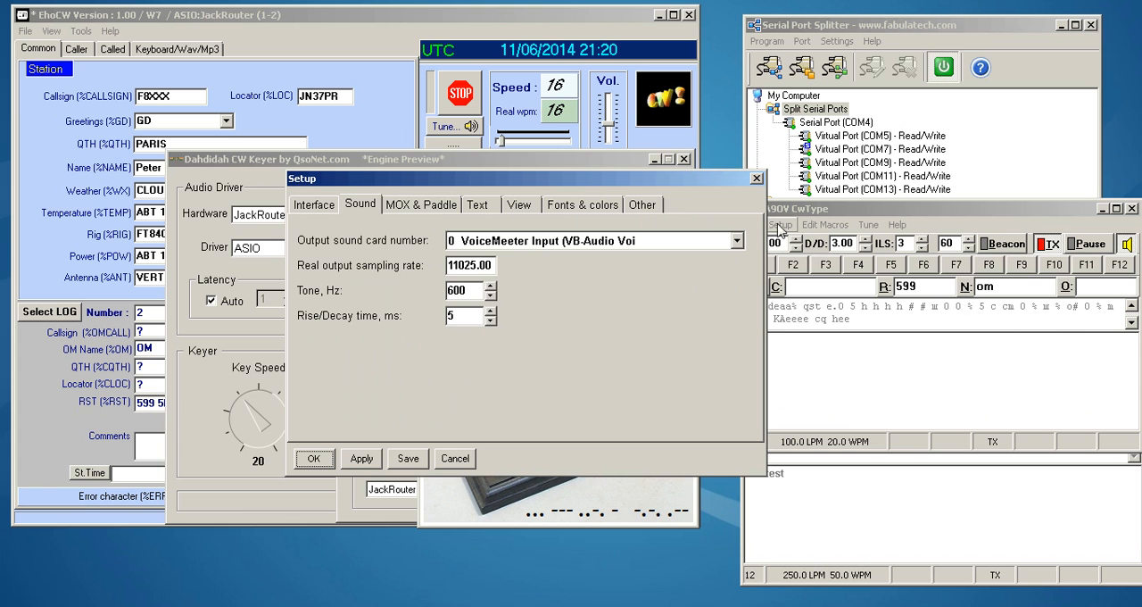
pyautogui.click(416, 211)
pyautogui.click(329, 210)
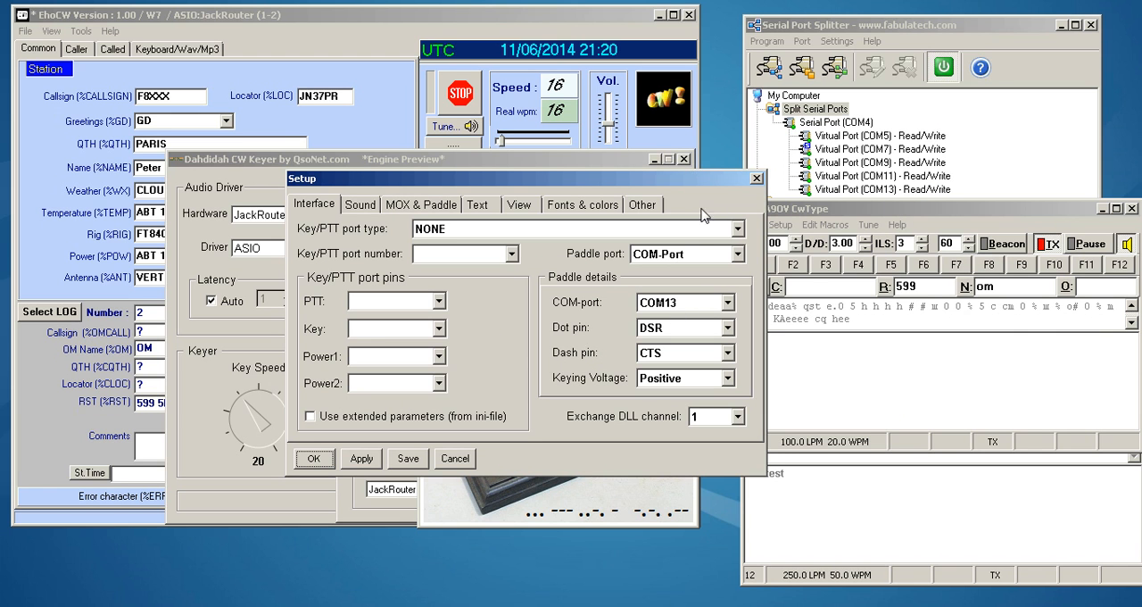
pyautogui.click(755, 181)
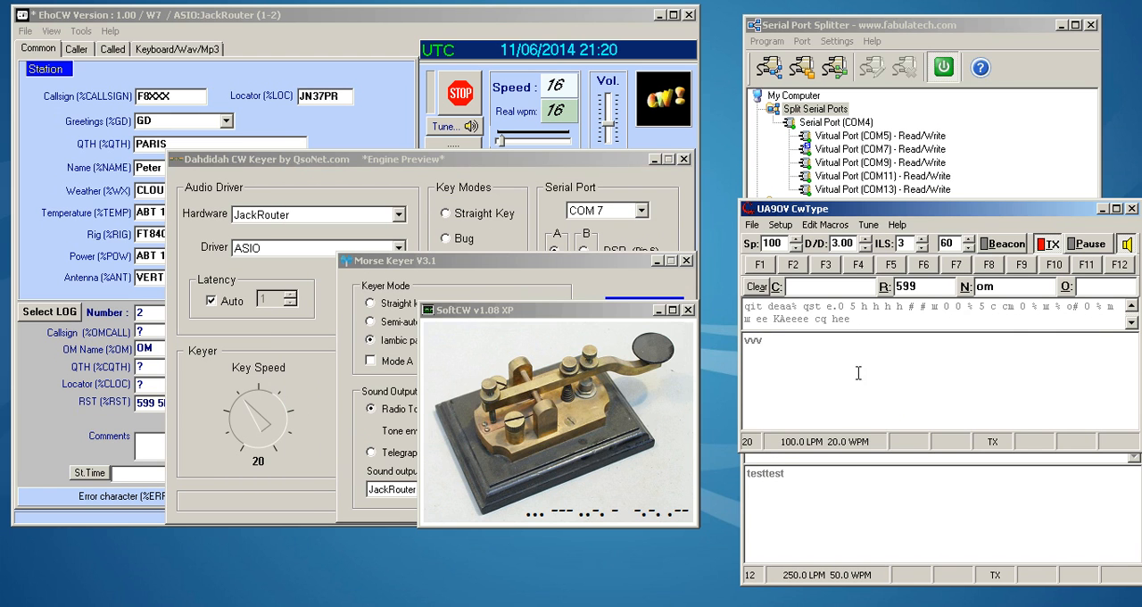
# - Review the interface and paddle port settings of the CwType window running at speed 250, then close its setup
pyautogui.click(856, 488)
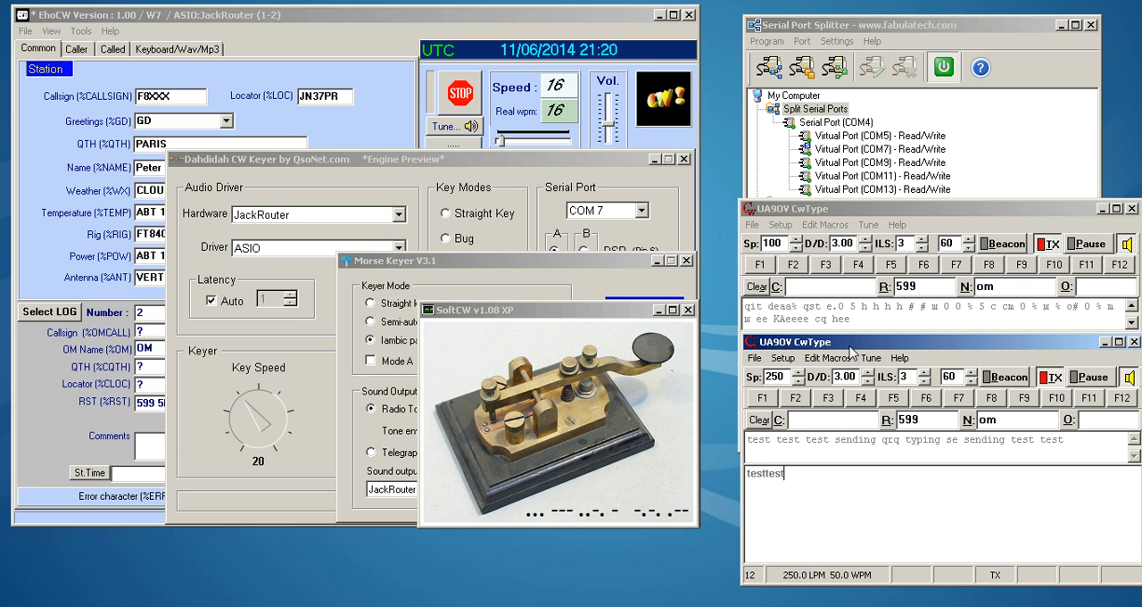
pyautogui.click(782, 358)
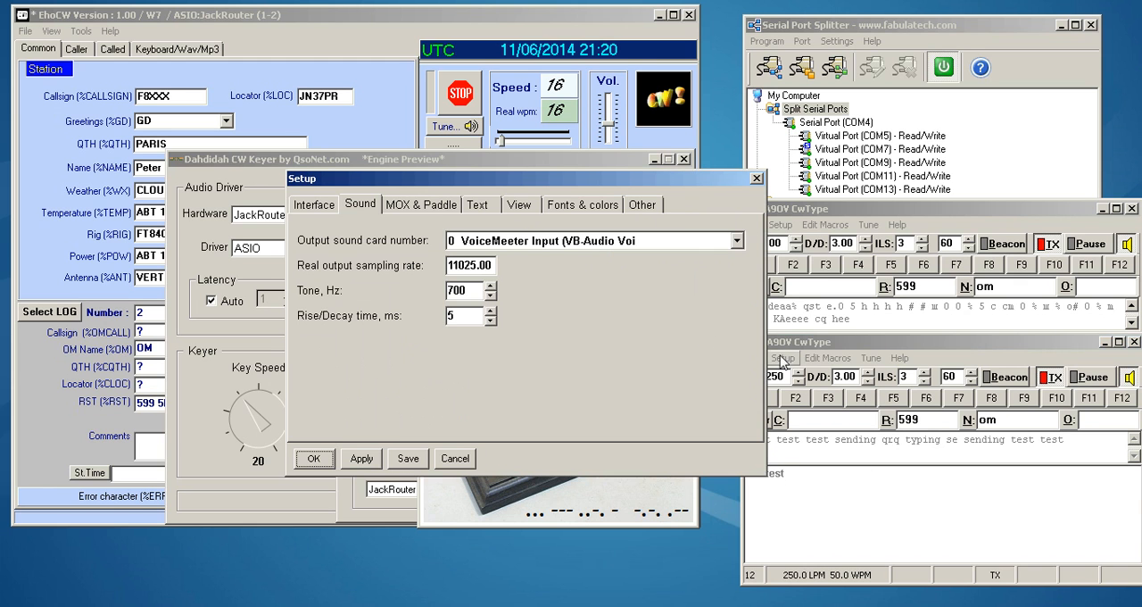
pyautogui.click(318, 200)
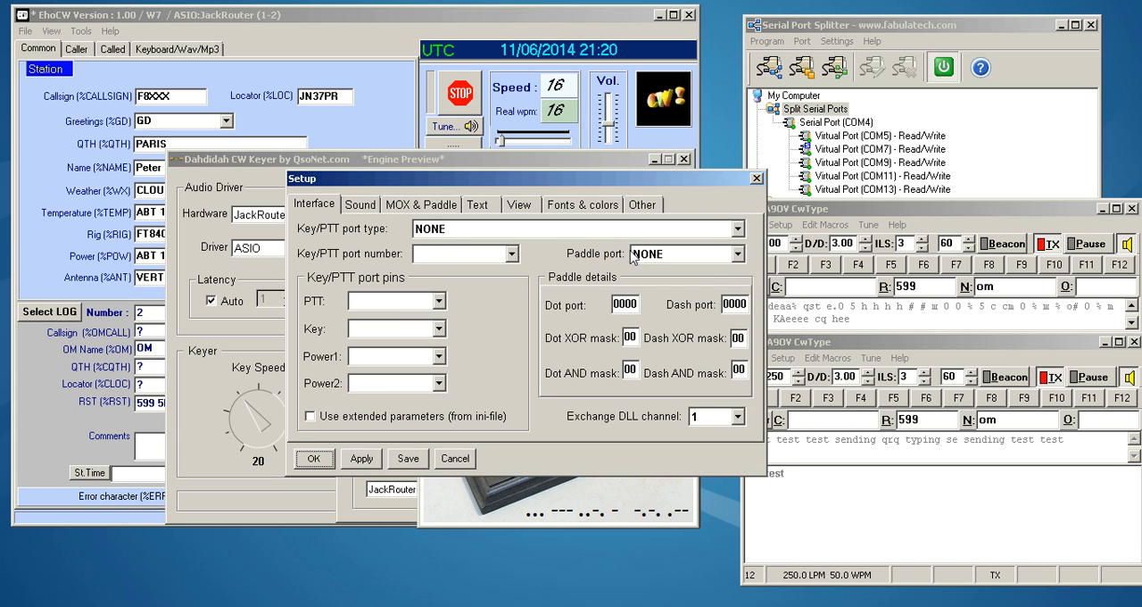
pyautogui.click(757, 179)
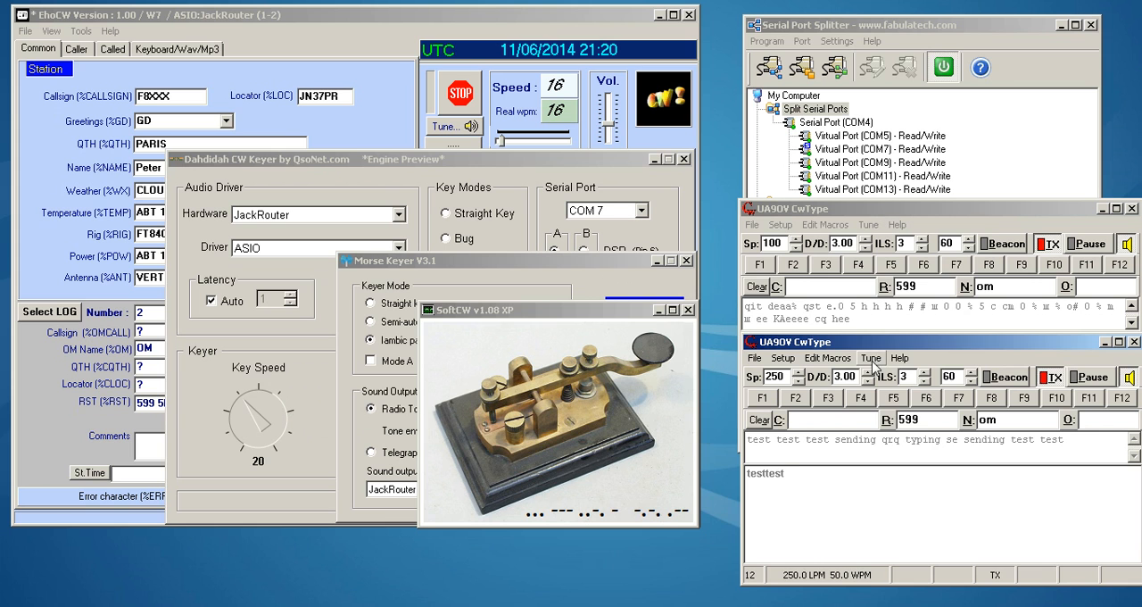
# - Move the speed-250 CwType window over the SoftCW window and send the text "testso you can send like this in cwtype"
pyautogui.moveTo(877, 344); pyautogui.dragTo(569, 342)
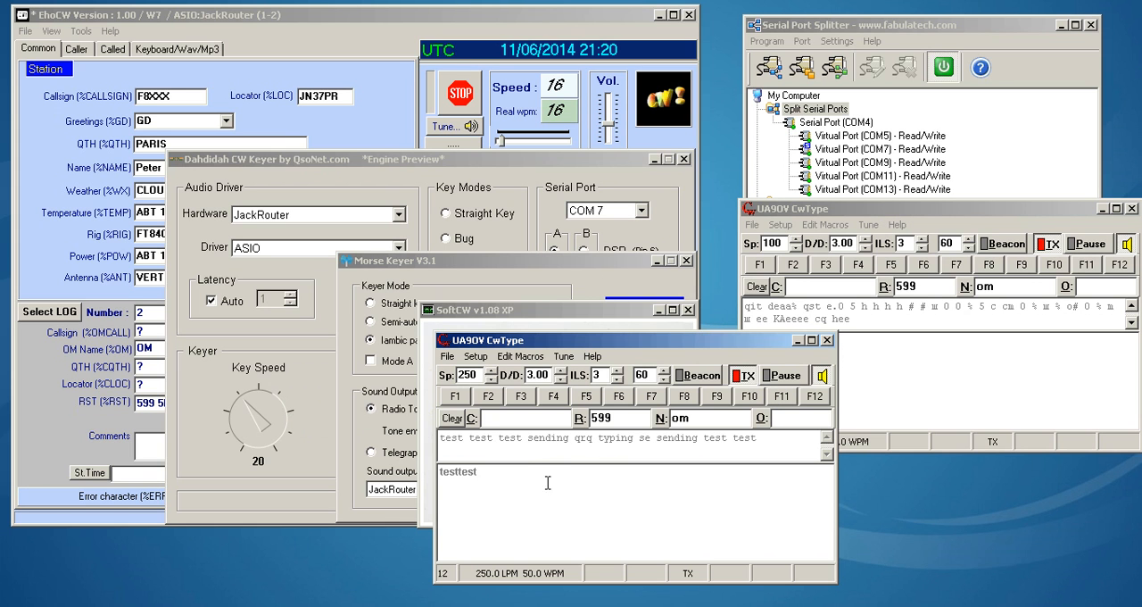
pyautogui.write('test')
pyautogui.write('so you can send like')
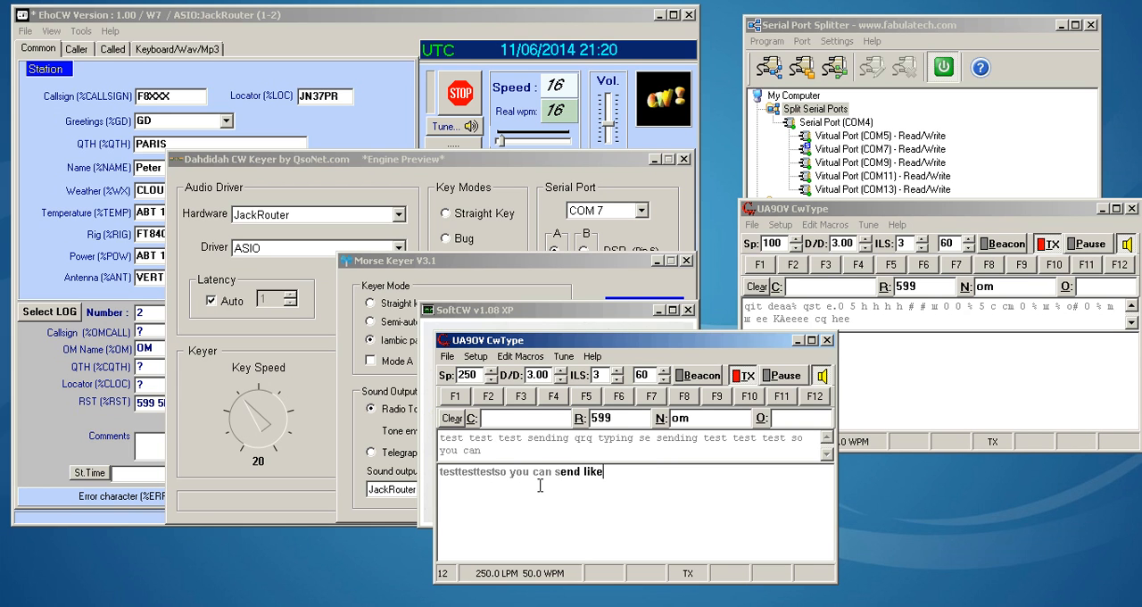
pyautogui.write(' this in cwtype')
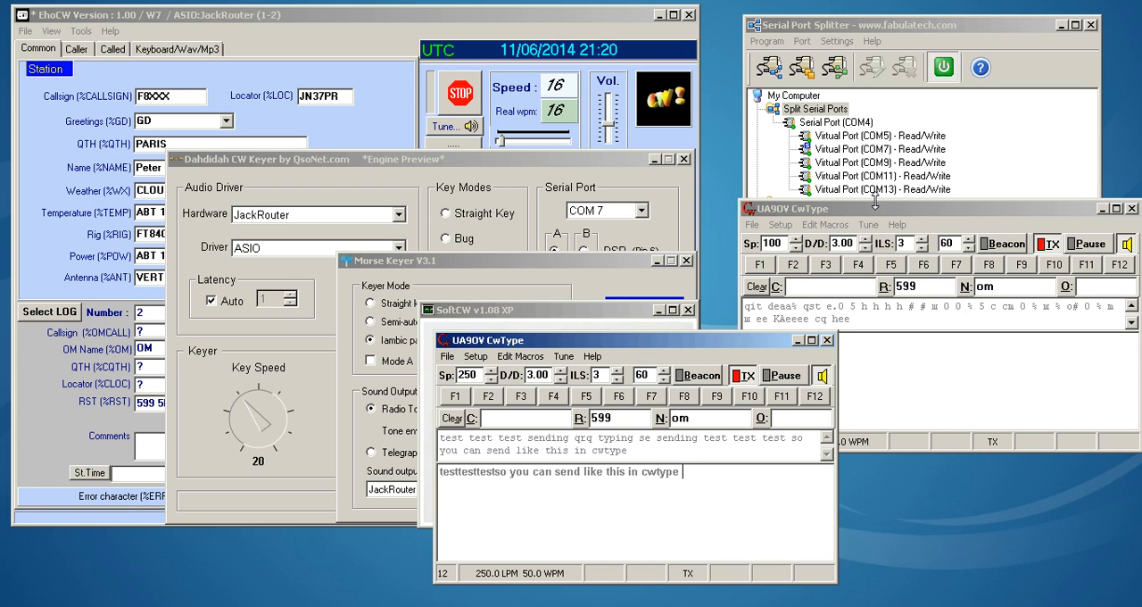
# - Bring the speed-100 CwType window forward and move the speed-250 one back beneath it
pyautogui.click(876, 211)
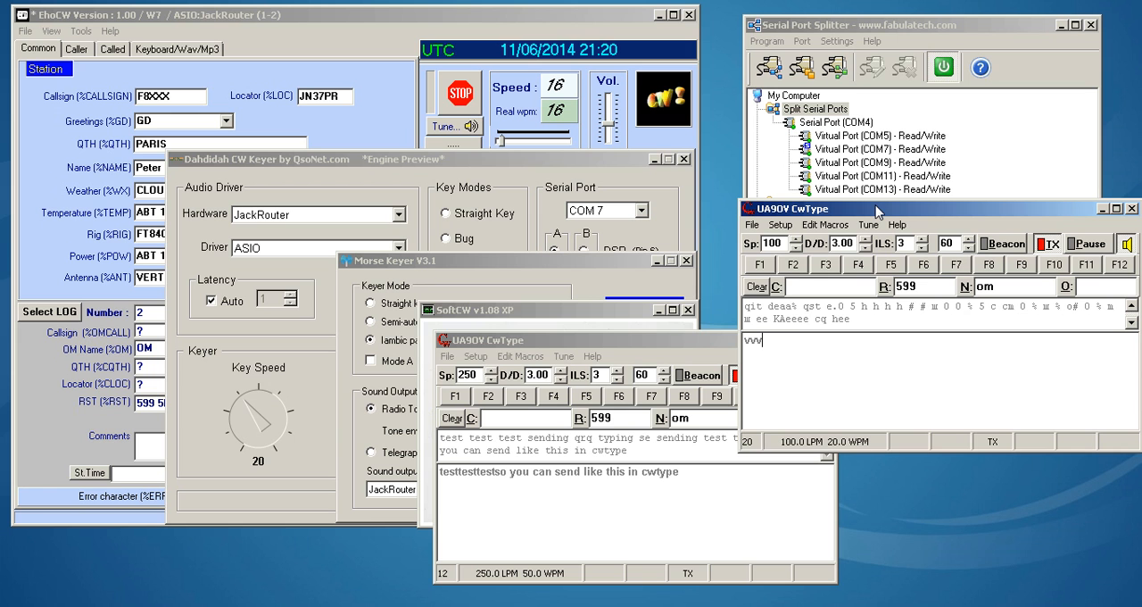
pyautogui.click(688, 343)
pyautogui.moveTo(689, 344); pyautogui.dragTo(979, 317)
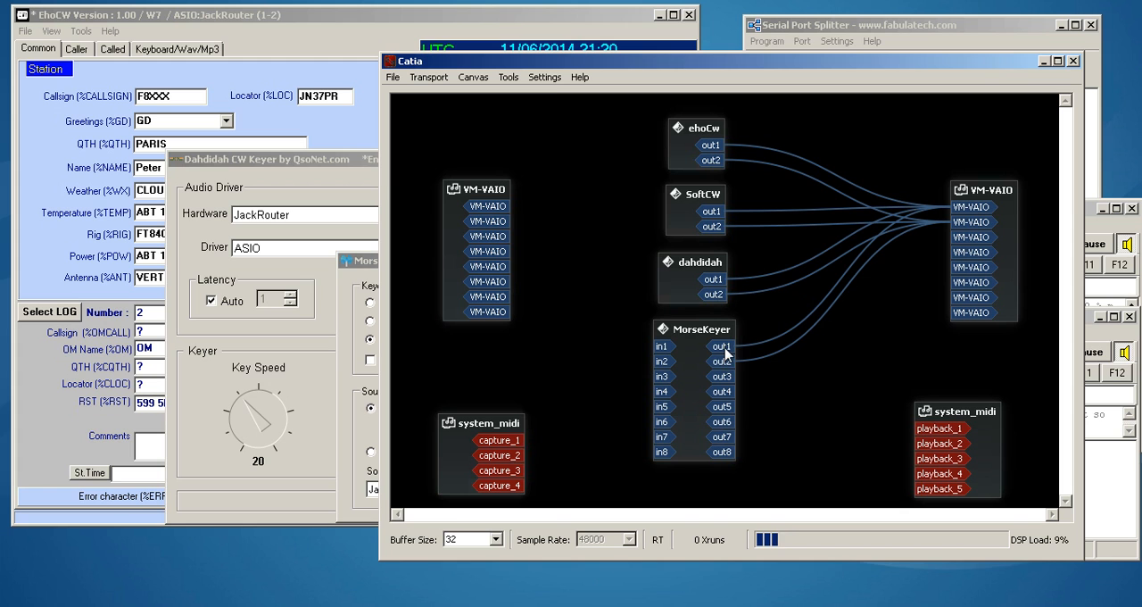
# - In Catia, disconnect SoftCW's out1 and out2 from the VM-VAIO inputs
pyautogui.rightClick(711, 212)
pyautogui.press('Escape')
pyautogui.rightClick(721, 225)
pyautogui.click(738, 251)
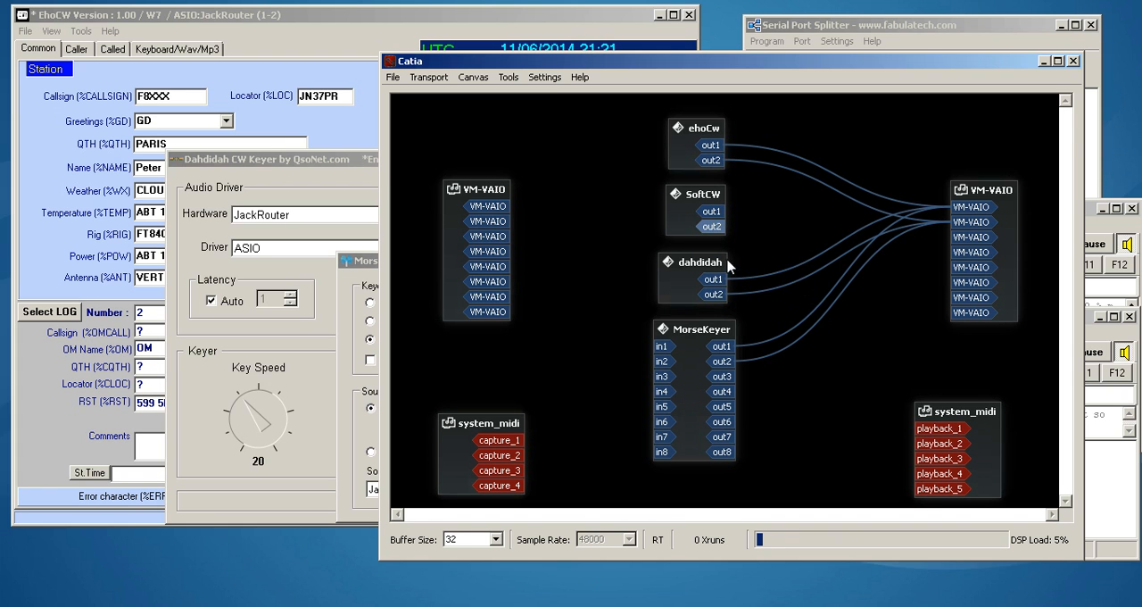
# - Disconnect dahdidah's out1 and out2 from the VM-VAIO inputs
pyautogui.rightClick(720, 281)
pyautogui.click(749, 307)
pyautogui.rightClick(721, 295)
pyautogui.click(738, 328)
# - Disconnect MorseKeyer's out1 and out2 from the VM-VAIO inputs
pyautogui.rightClick(721, 346)
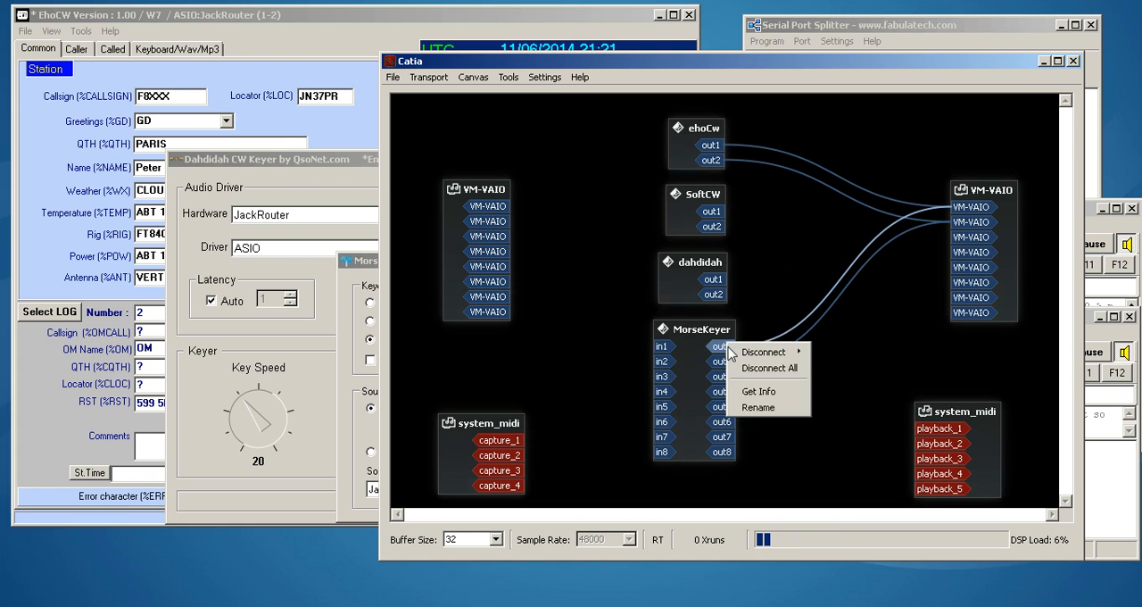
pyautogui.click(738, 369)
pyautogui.rightClick(720, 362)
pyautogui.click(747, 385)
# - Mute the sound in both CwType windows and minimize Catia
pyautogui.click(1106, 229)
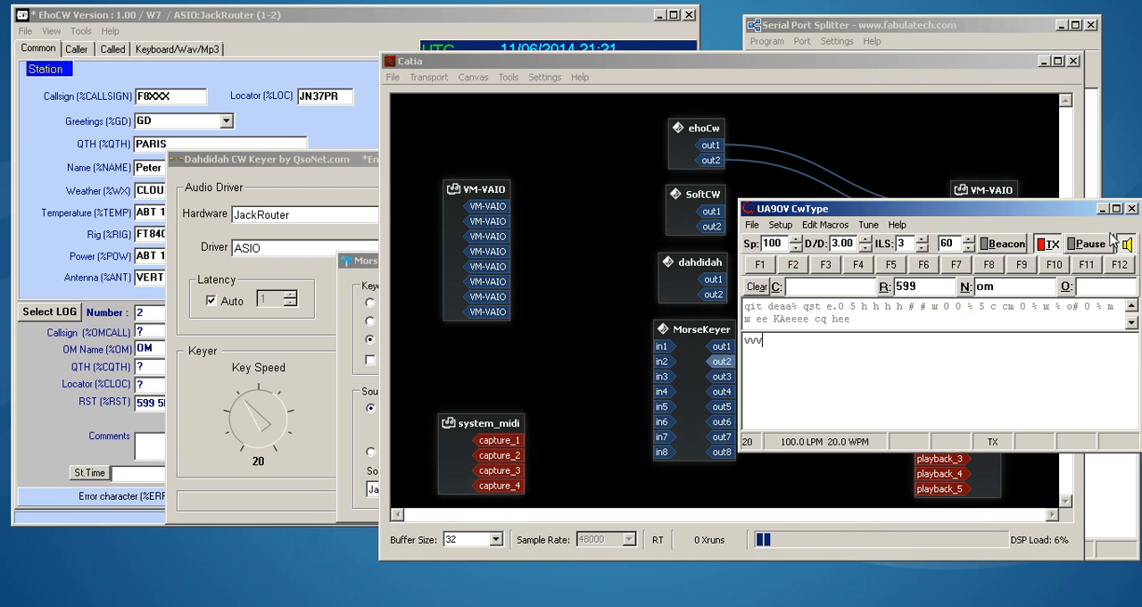
pyautogui.click(1113, 467)
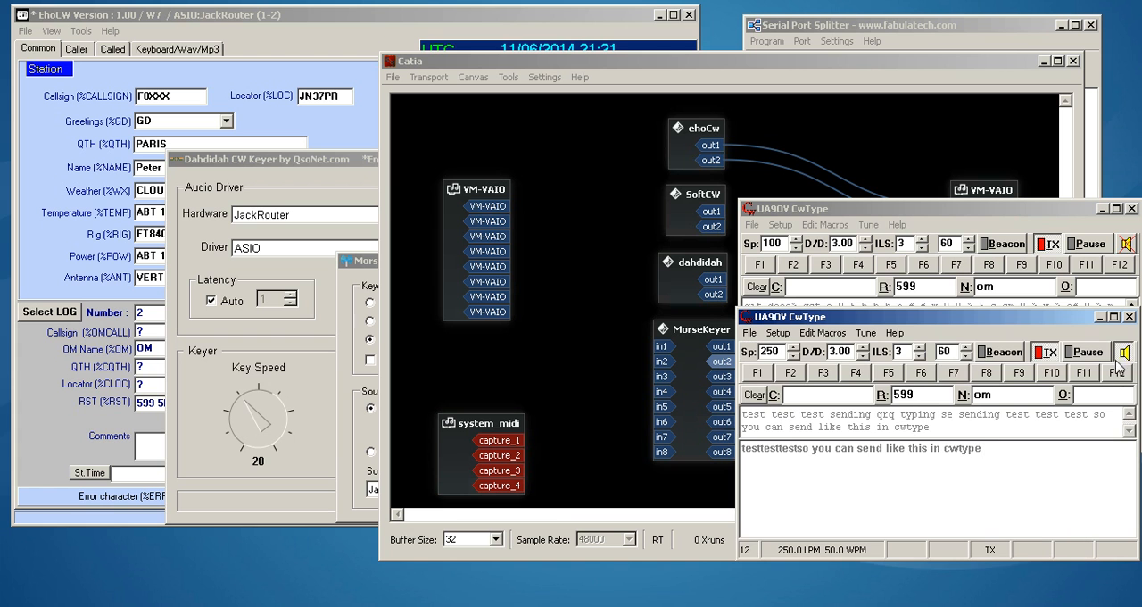
pyautogui.click(1040, 62)
pyautogui.click(1040, 62)
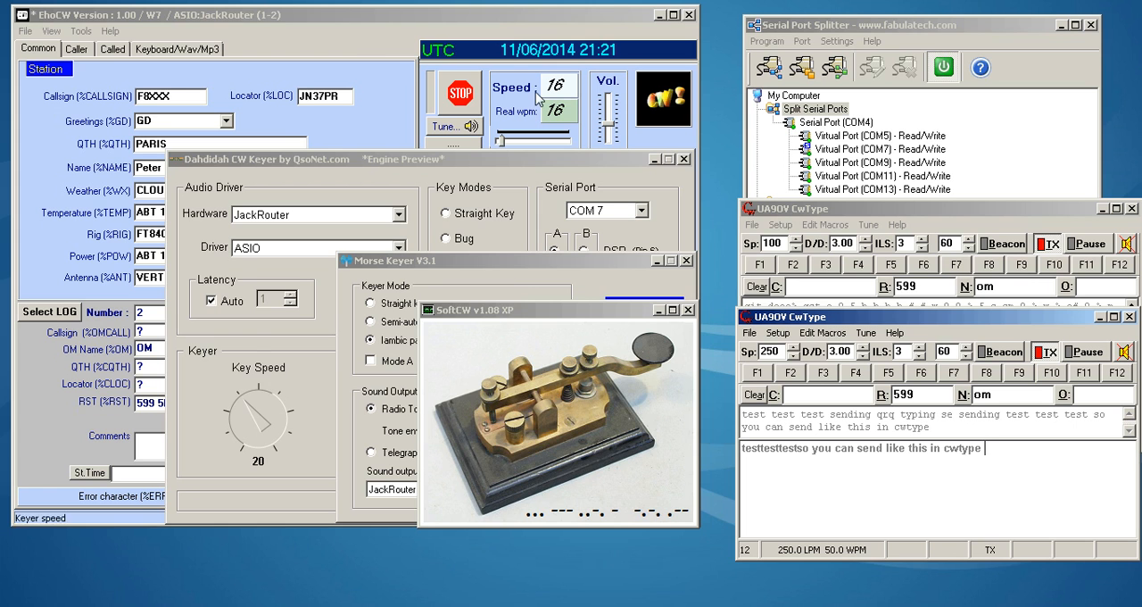
# - Switch to EhoCW and set the keyer speed to 19, the audio frequency to 757 and the rise time to 4.7
pyautogui.click(502, 22)
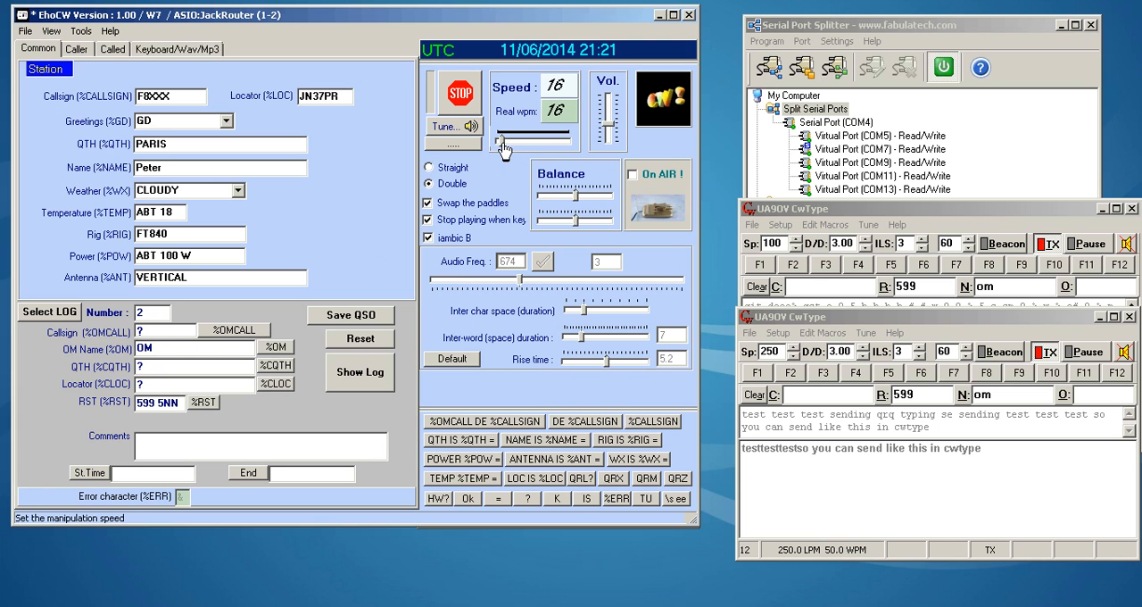
pyautogui.moveTo(501, 142)
pyautogui.mouseDown()
pyautogui.moveTo(515, 146)
pyautogui.moveTo(501, 146)
pyautogui.mouseUp()
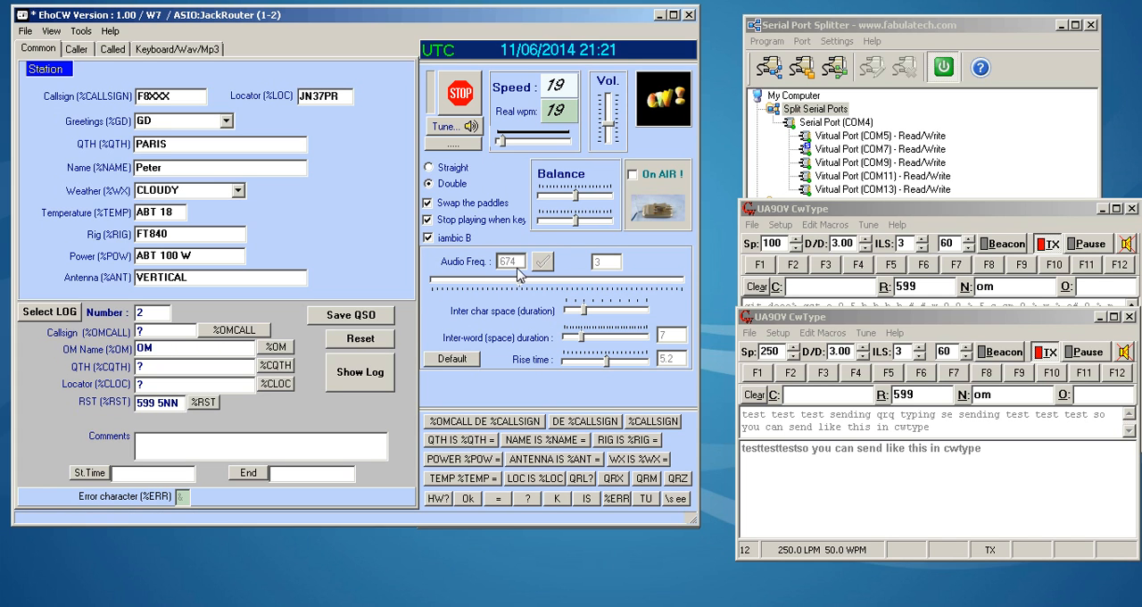
pyautogui.moveTo(521, 279); pyautogui.dragTo(560, 282)
pyautogui.click(542, 260)
pyautogui.moveTo(606, 372)
pyautogui.mouseDown()
pyautogui.moveTo(580, 372)
pyautogui.moveTo(664, 371)
pyautogui.moveTo(589, 368)
pyautogui.moveTo(603, 366)
pyautogui.mouseUp()
pyautogui.click(552, 266)
# - Open EhoCW's keyboard sending page and send the text "sending with the keyboard"
pyautogui.click(166, 50)
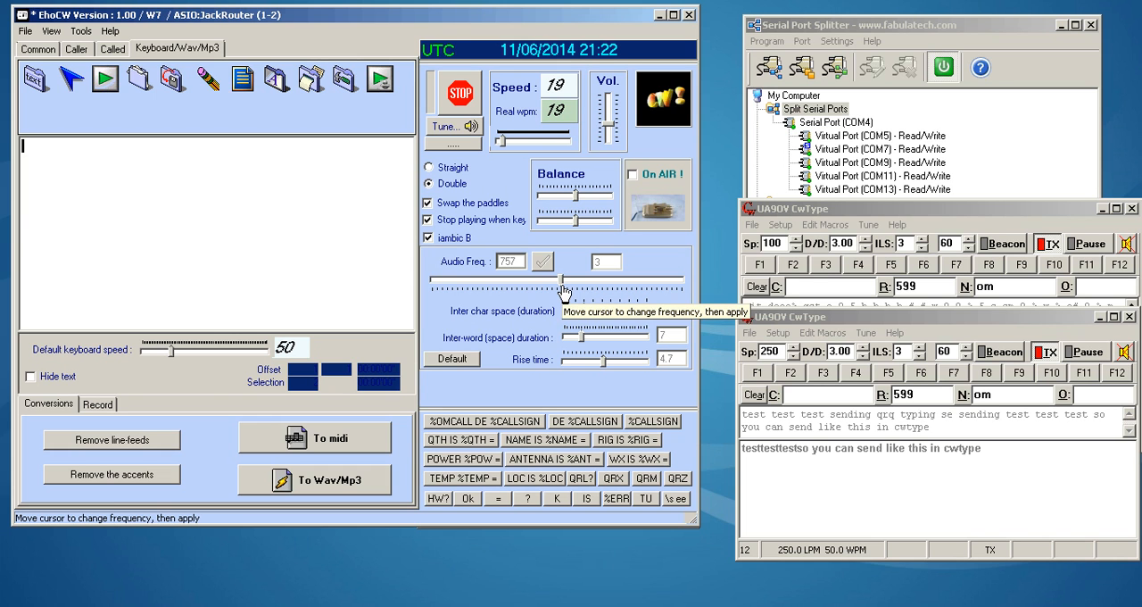
pyautogui.write('sending with t')
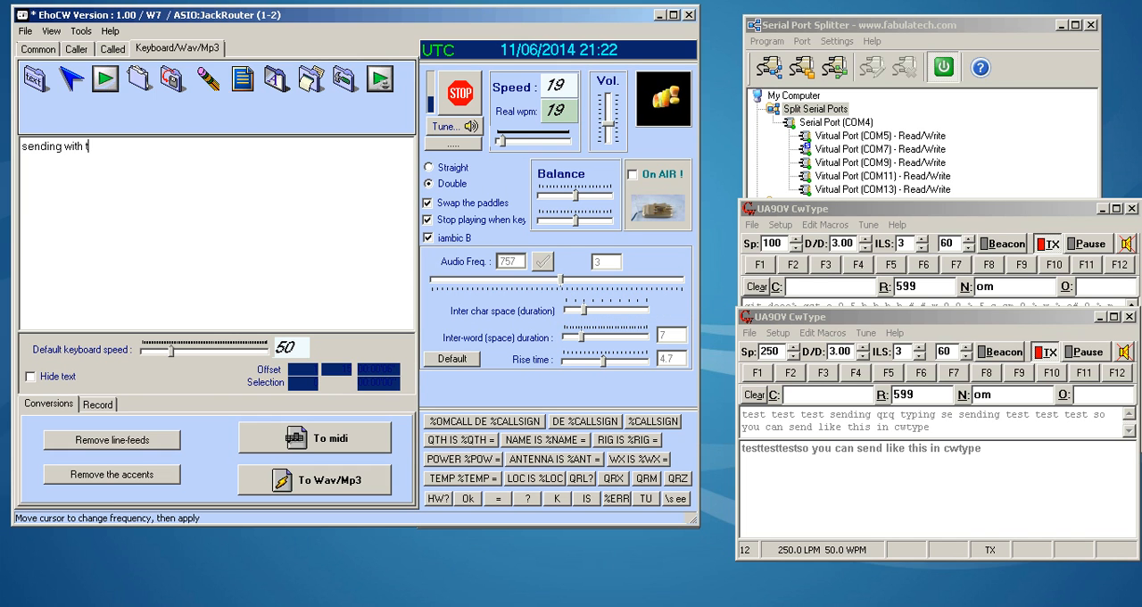
pyautogui.write('he keyboard')
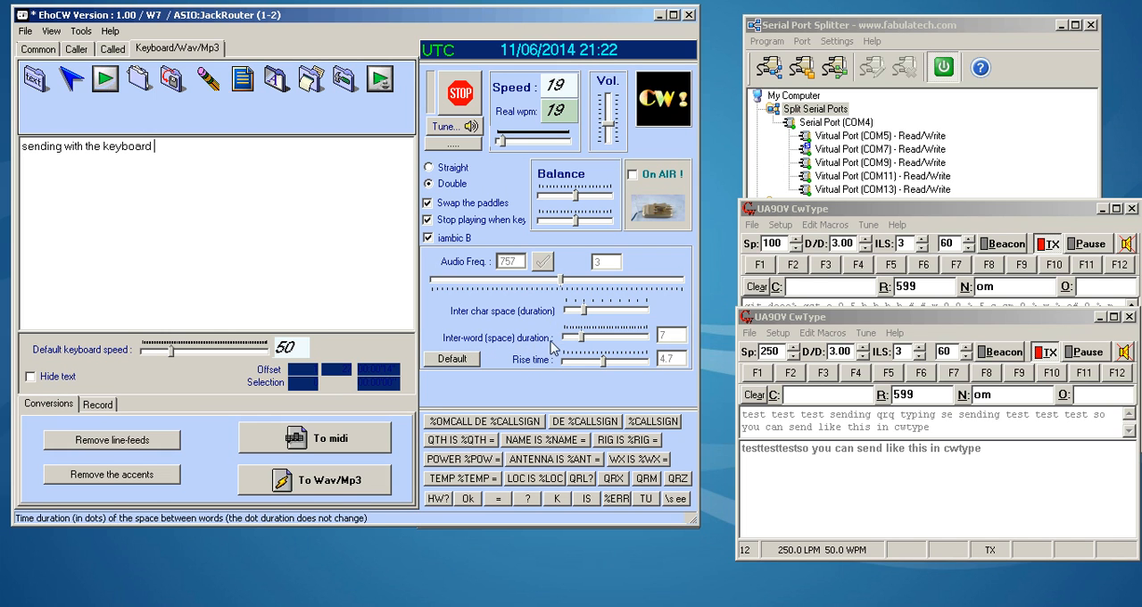
# - Reduce the inter-word space duration to 1 and clear the sent text
pyautogui.moveTo(579, 341); pyautogui.dragTo(521, 339)
pyautogui.hotkey('ctrl', 'a')
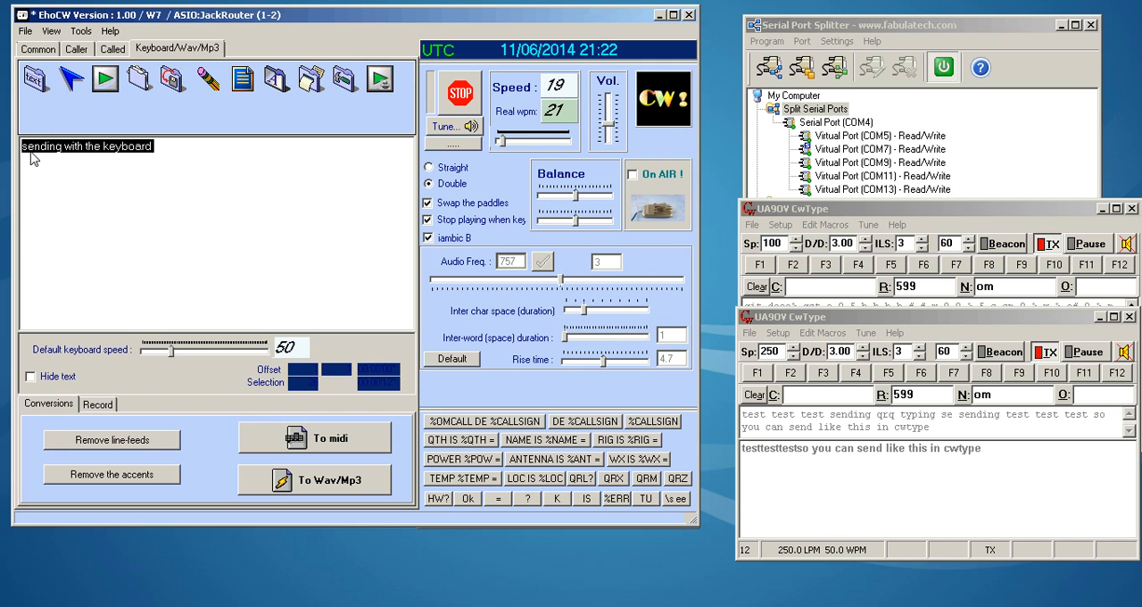
pyautogui.press('Delete')
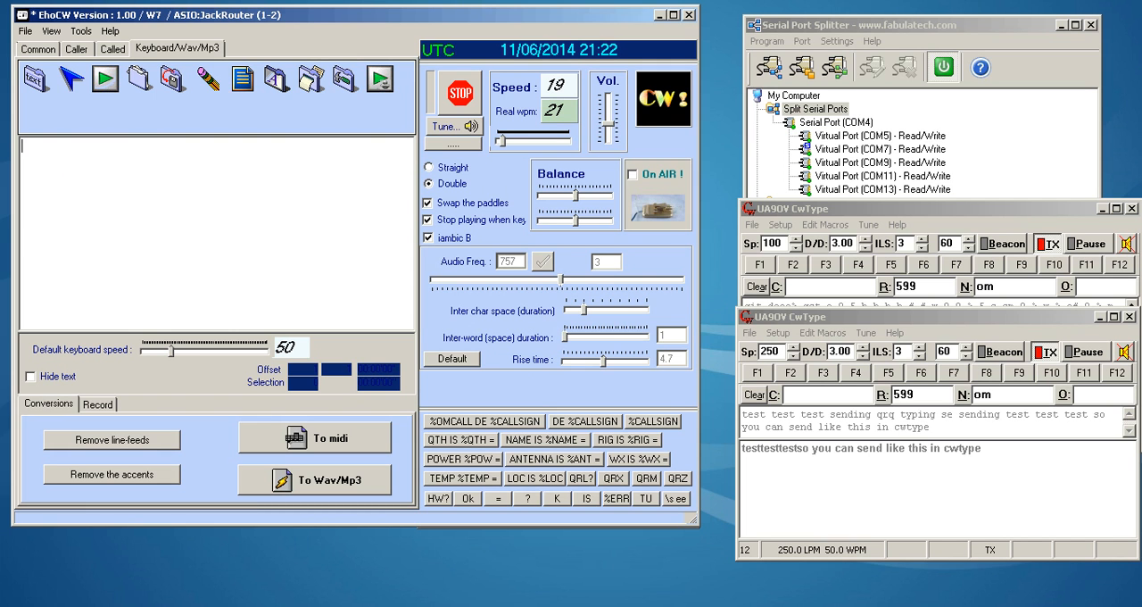
# - Send the text "sending with the keyboard or the keyboard that you can use with eho cw"
pyautogui.write('ending with the ')
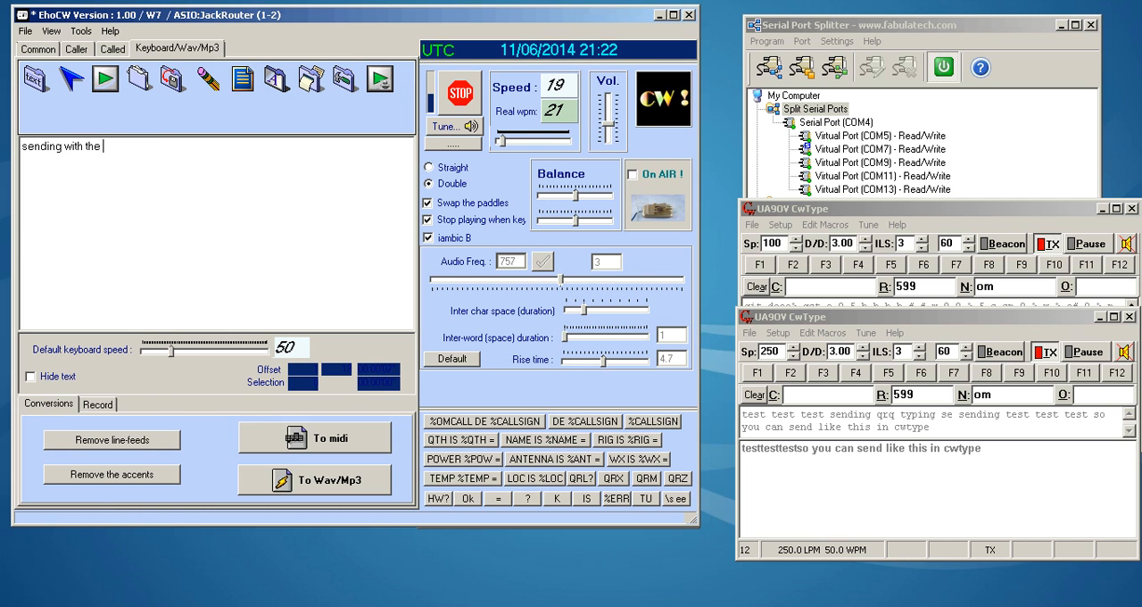
pyautogui.write('keyboard')
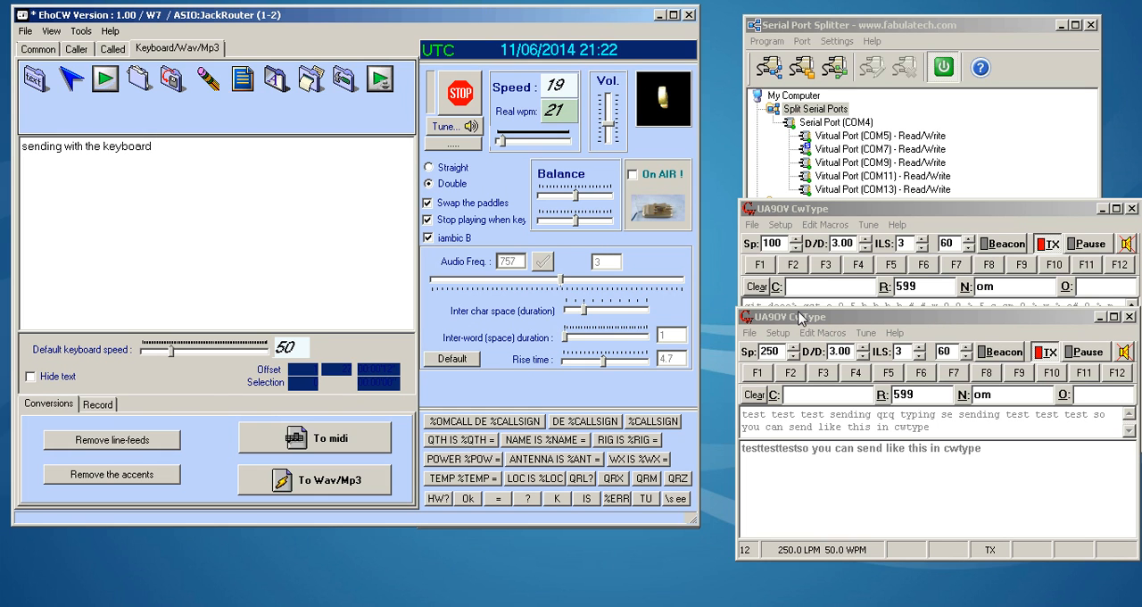
pyautogui.write('or the keyboard that yo')
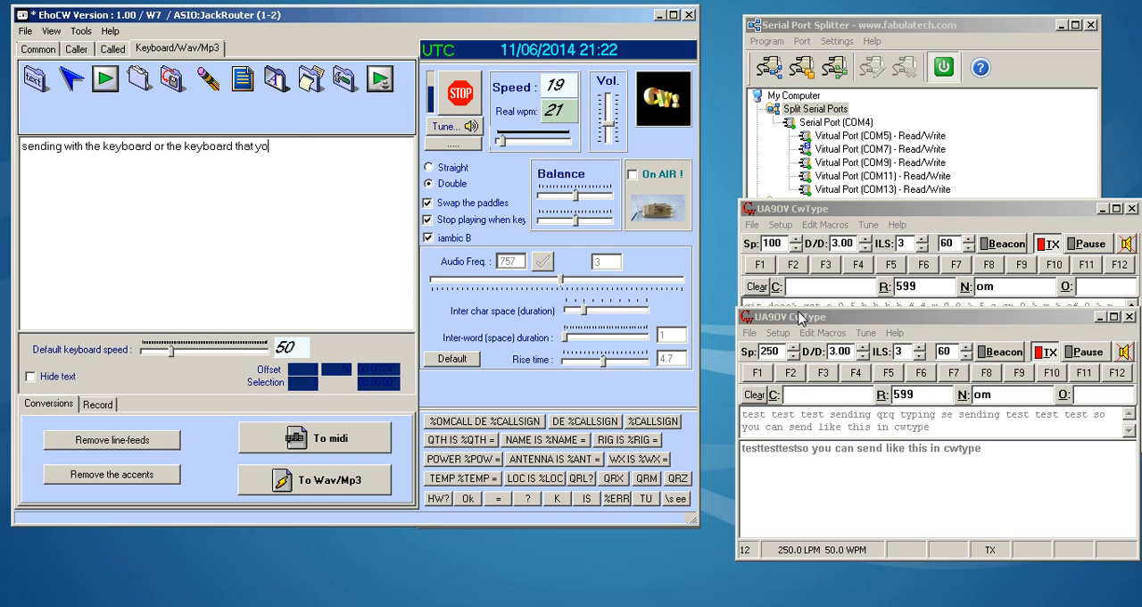
pyautogui.write('u can use with')
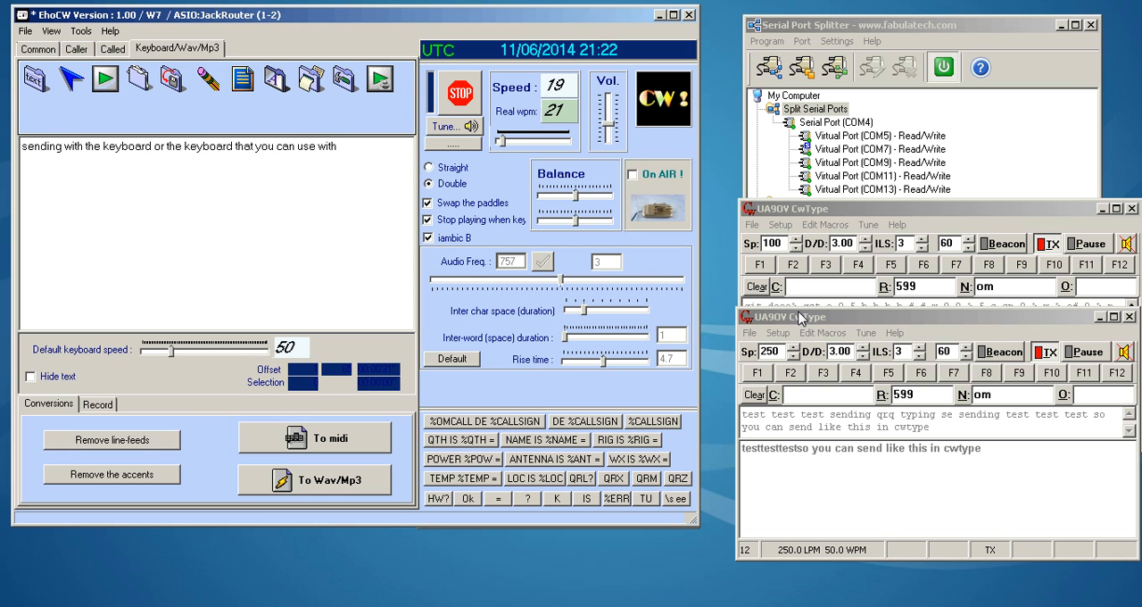
pyautogui.write(' eho cw')
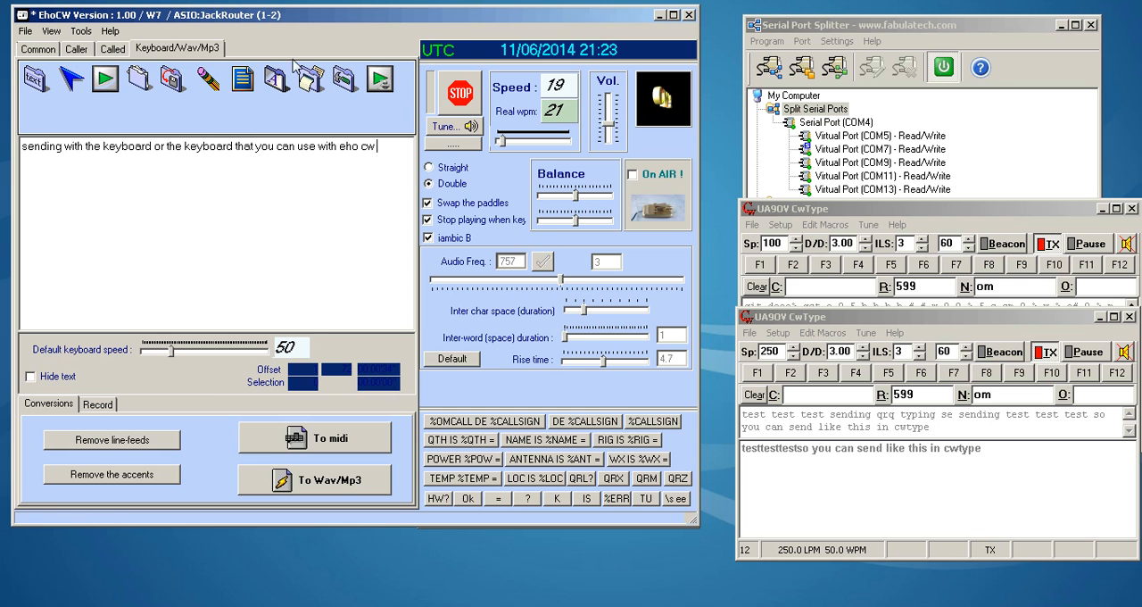
# - Open EhoCW's parameters and browse the available sound devices in the sound card configuration
pyautogui.click(83, 30)
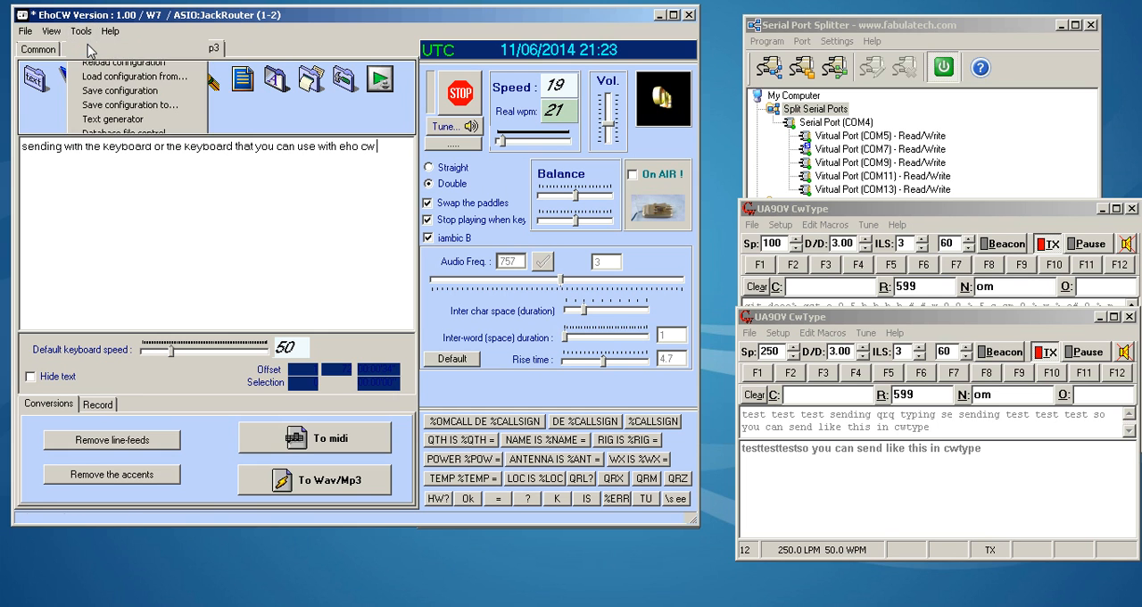
pyautogui.click(88, 51)
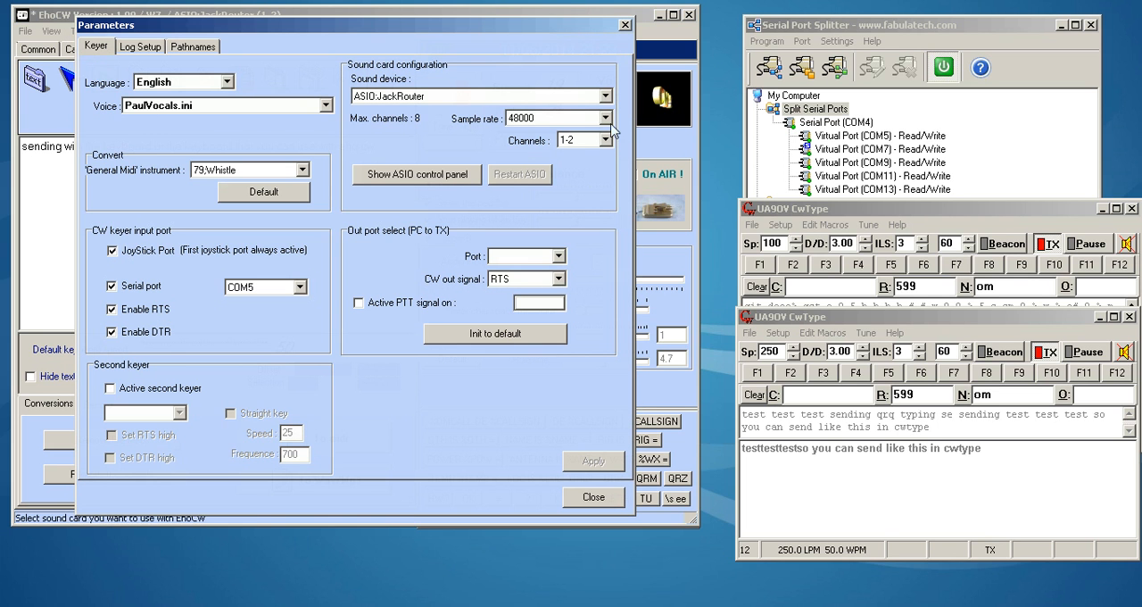
pyautogui.click(606, 96)
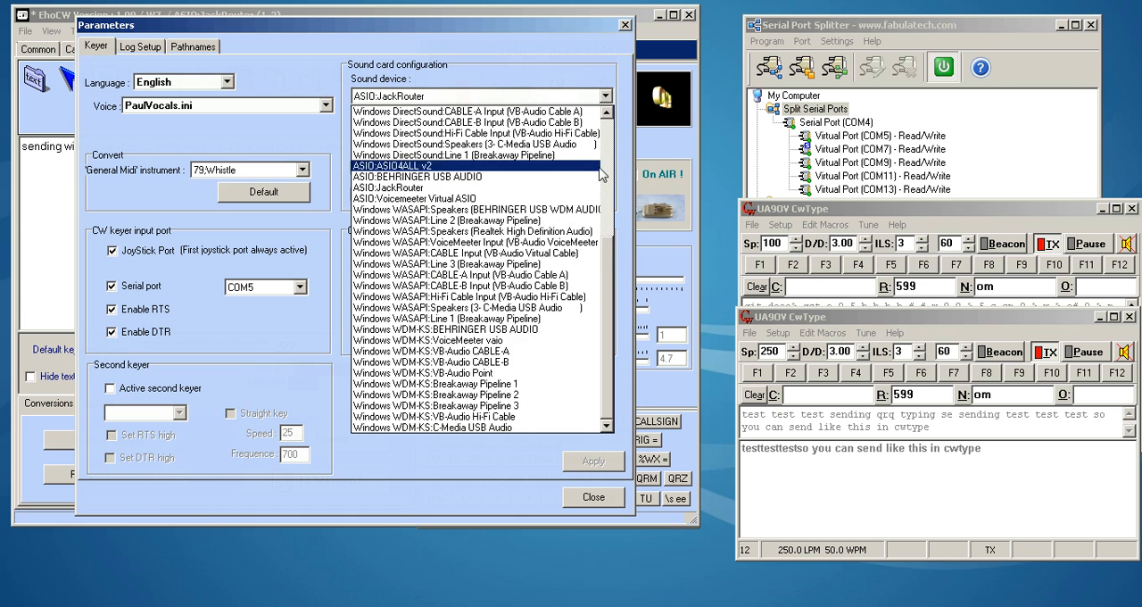
pyautogui.scroll(6, 610, 148)
pyautogui.moveTo(613, 149); pyautogui.dragTo(598, 258)
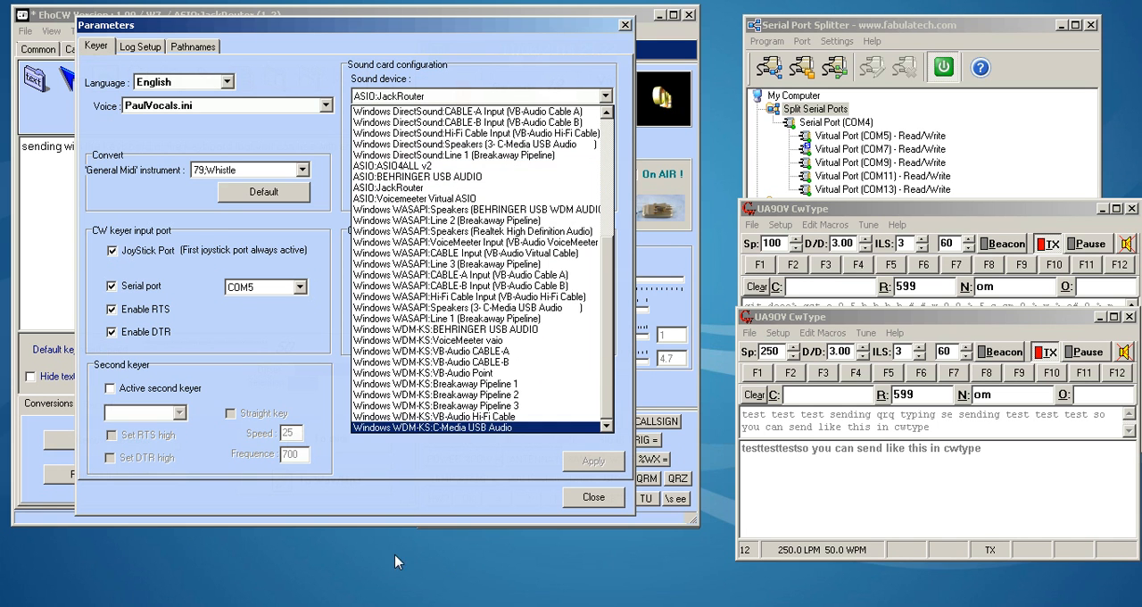
# - Examine the audio routing in VoiceMeeter and in Catia, where ehoCw feeds VM-VAIO, and minimize both programs
pyautogui.click(393, 586)
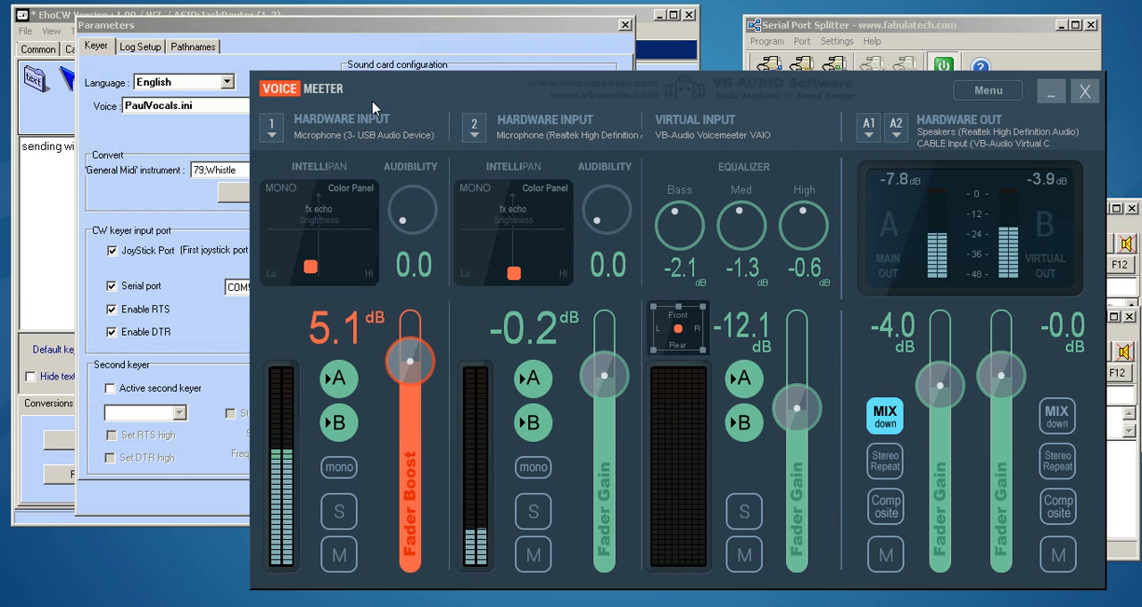
pyautogui.click(1047, 93)
pyautogui.hotkey('alt', 'Tab')
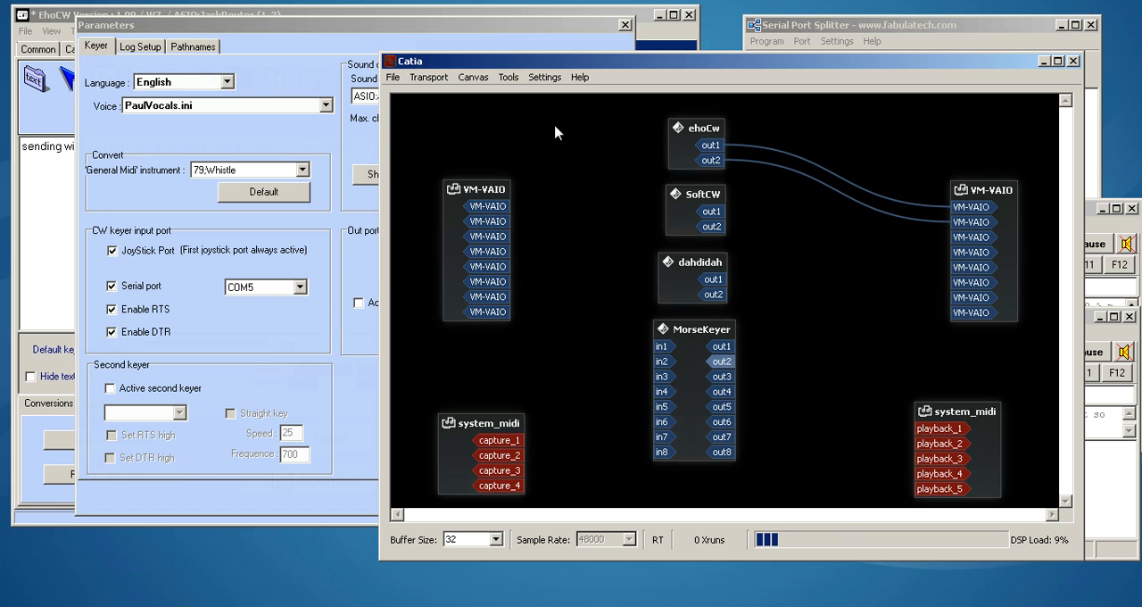
pyautogui.moveTo(975, 187); pyautogui.dragTo(978, 179)
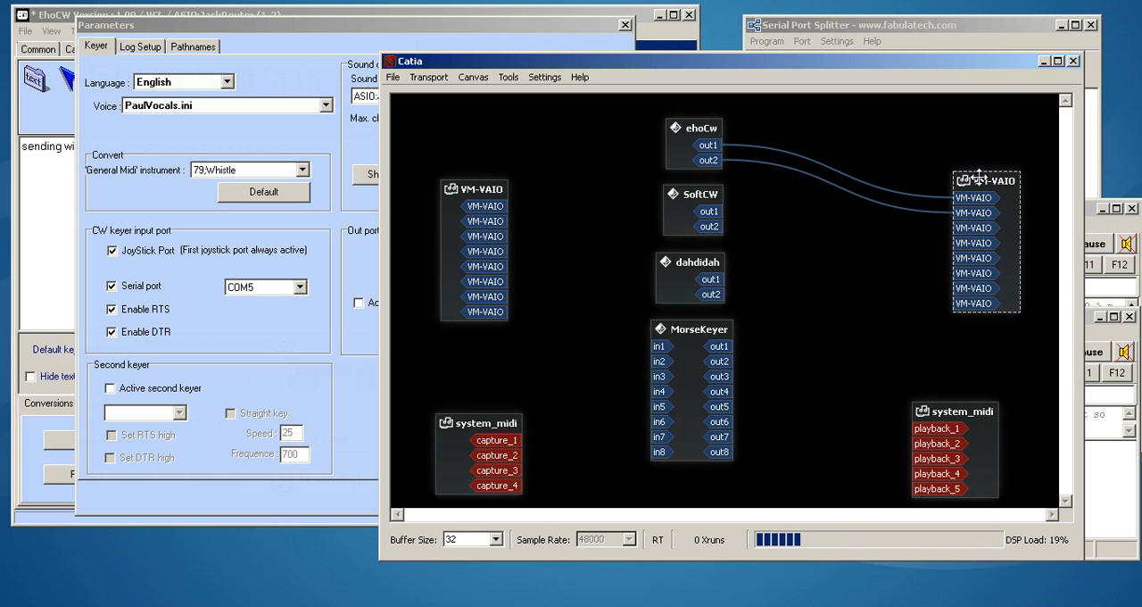
pyautogui.click(1043, 61)
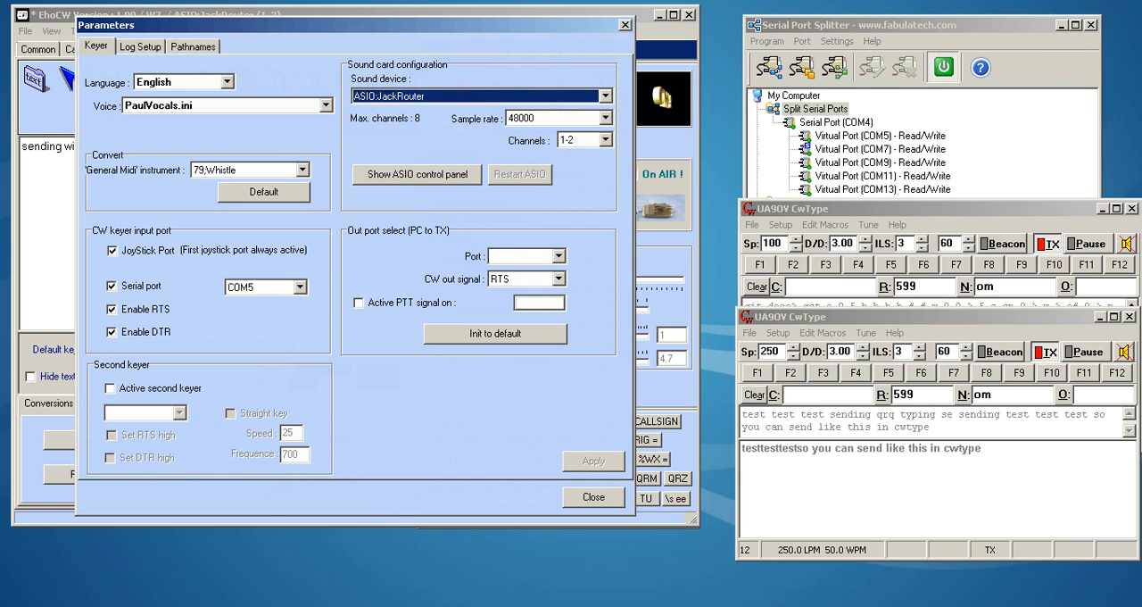
pyautogui.click(499, 605)
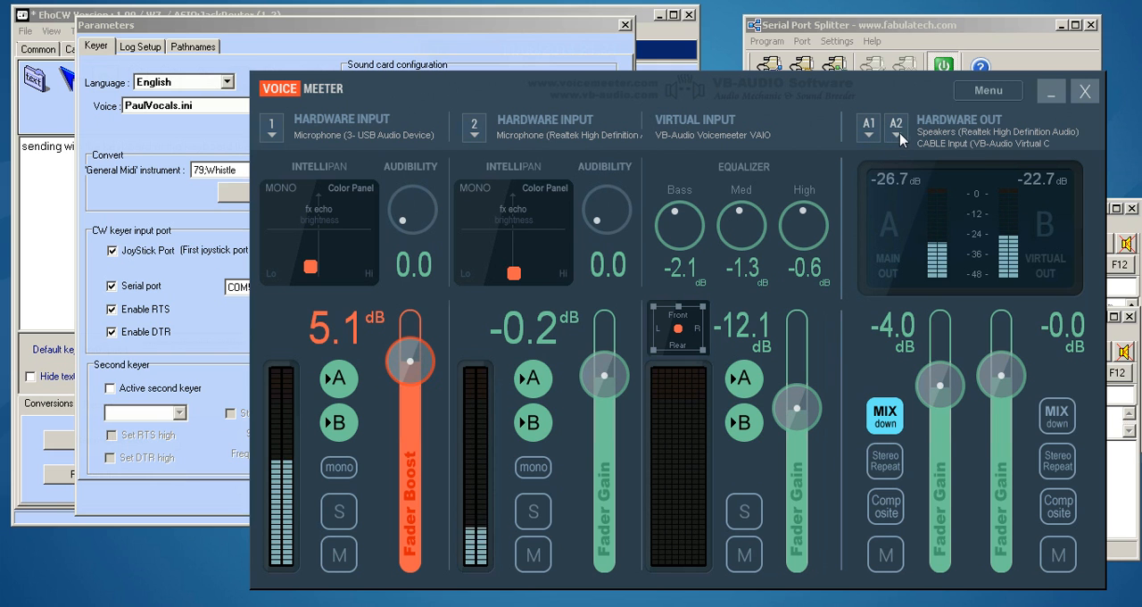
pyautogui.click(1050, 92)
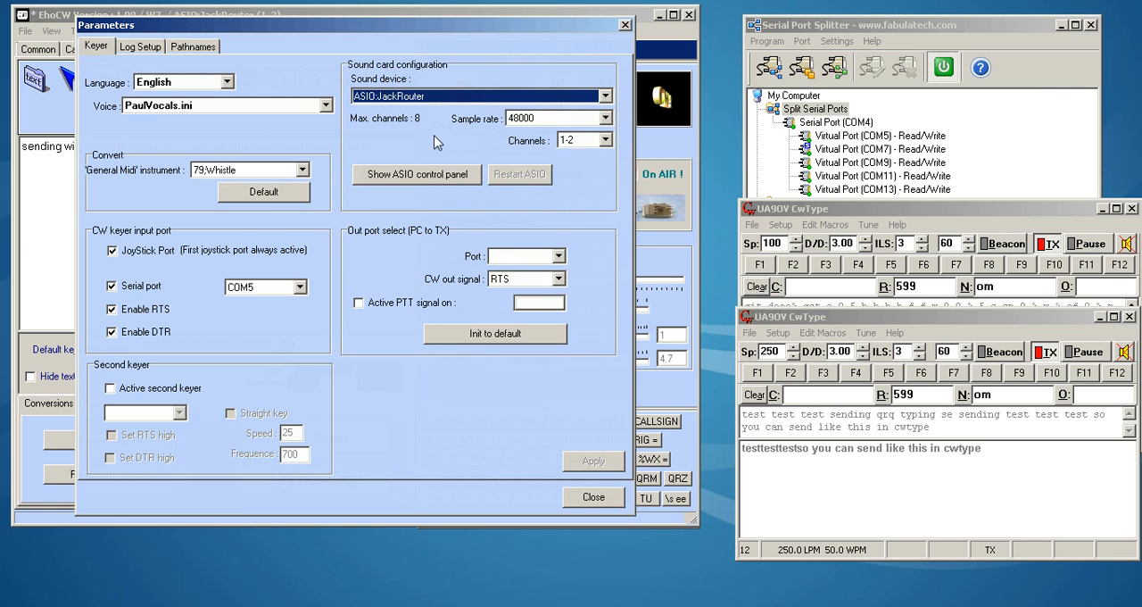
# - Select ASIO:JackRouter as EhoCW's sound device, look through the other available devices, and close the parameters
pyautogui.click(605, 95)
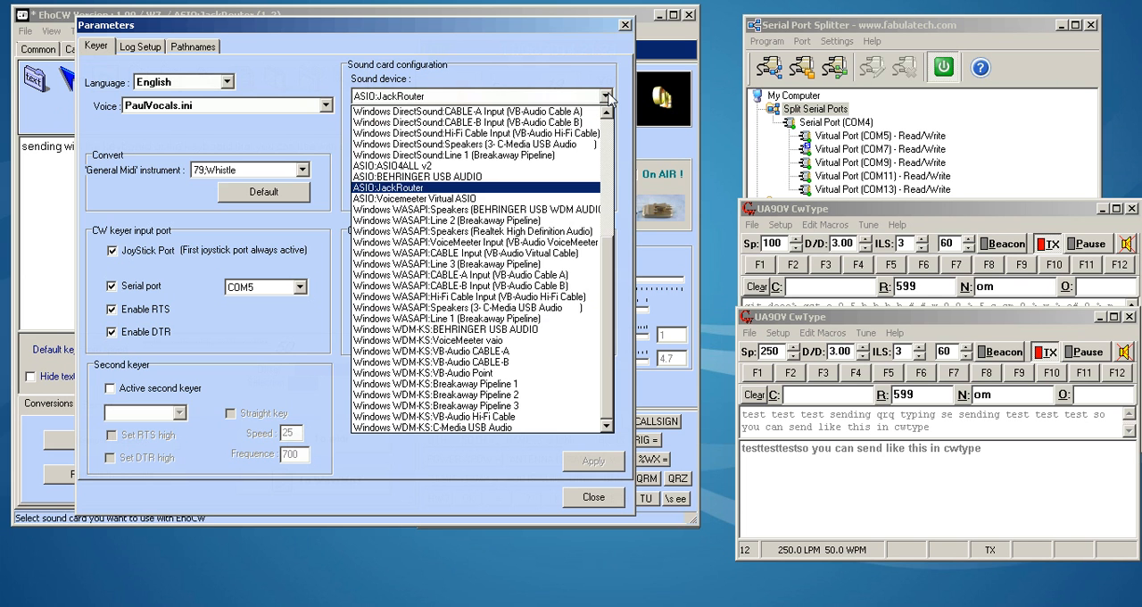
pyautogui.click(511, 188)
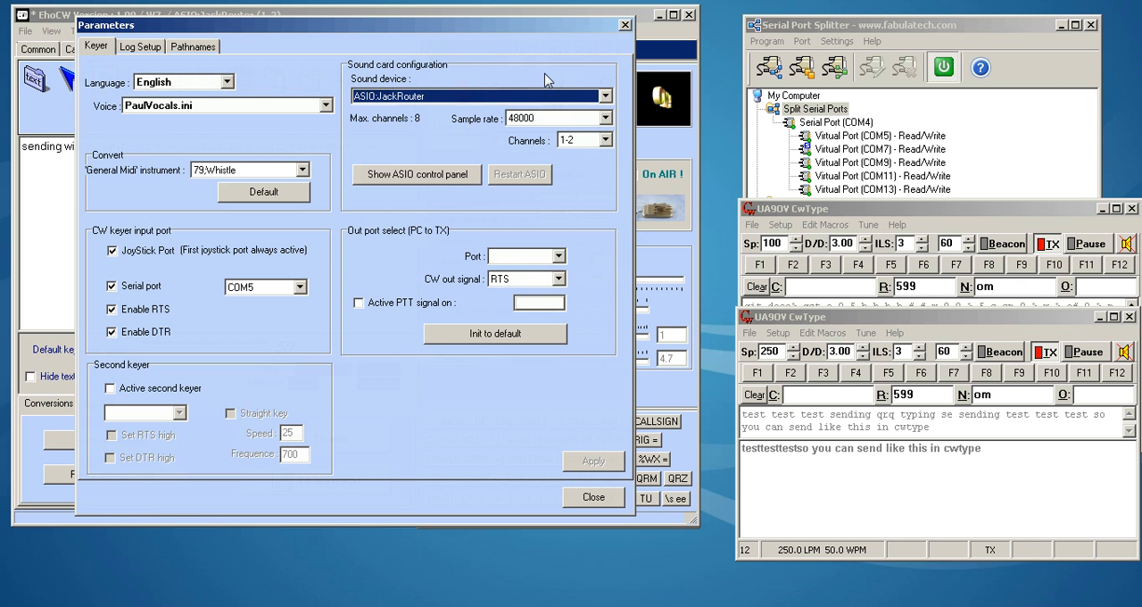
pyautogui.click(604, 95)
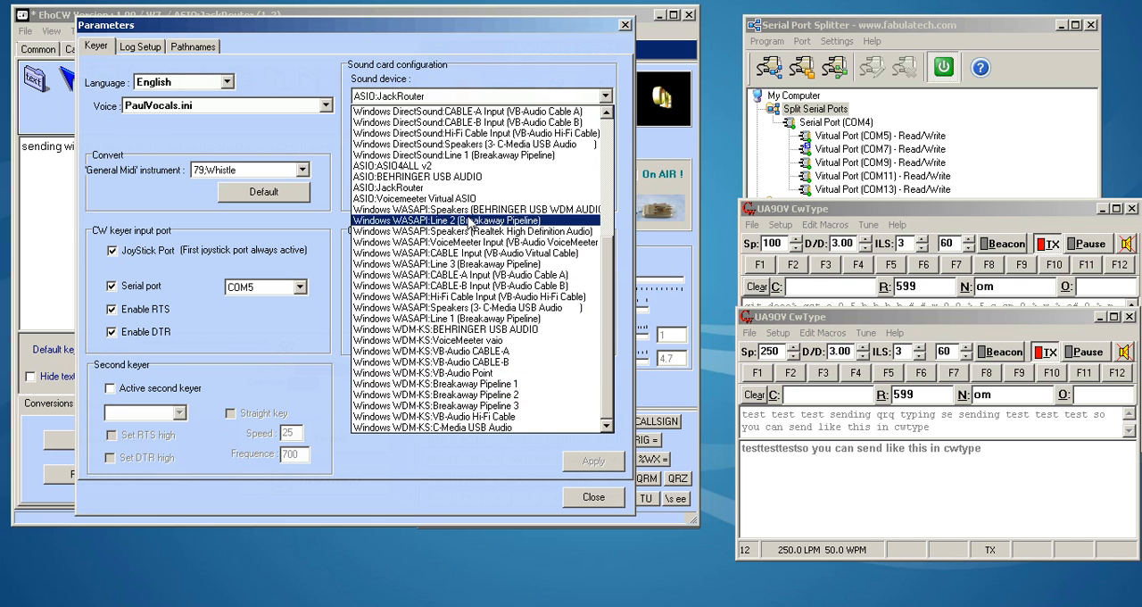
pyautogui.click(473, 75)
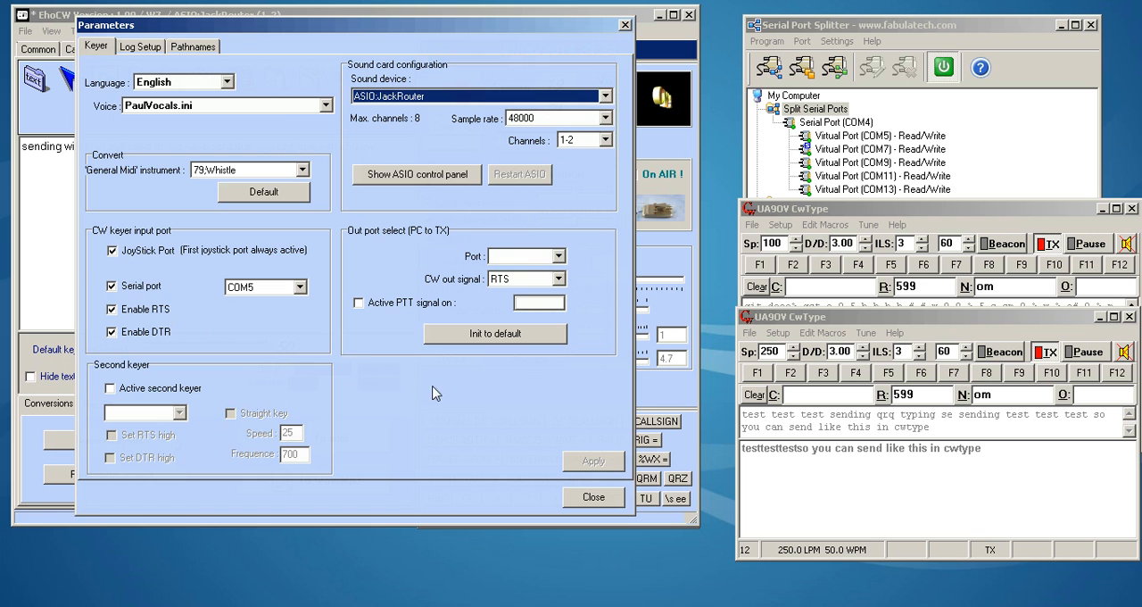
pyautogui.click(591, 497)
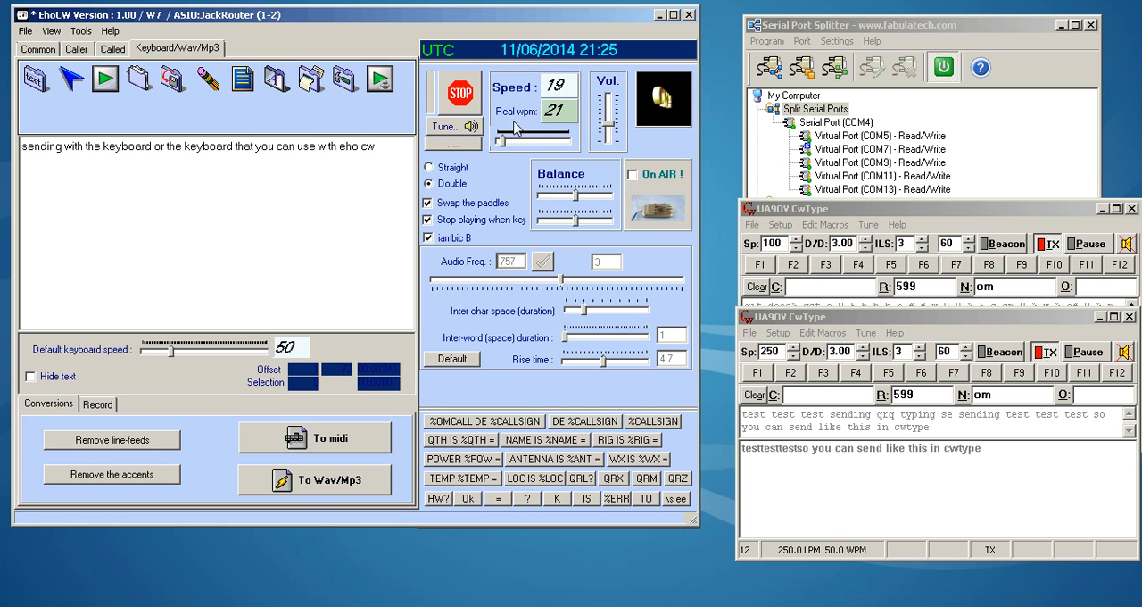
# - Try the Straight key type in EhoCW and return to Double
pyautogui.click(452, 170)
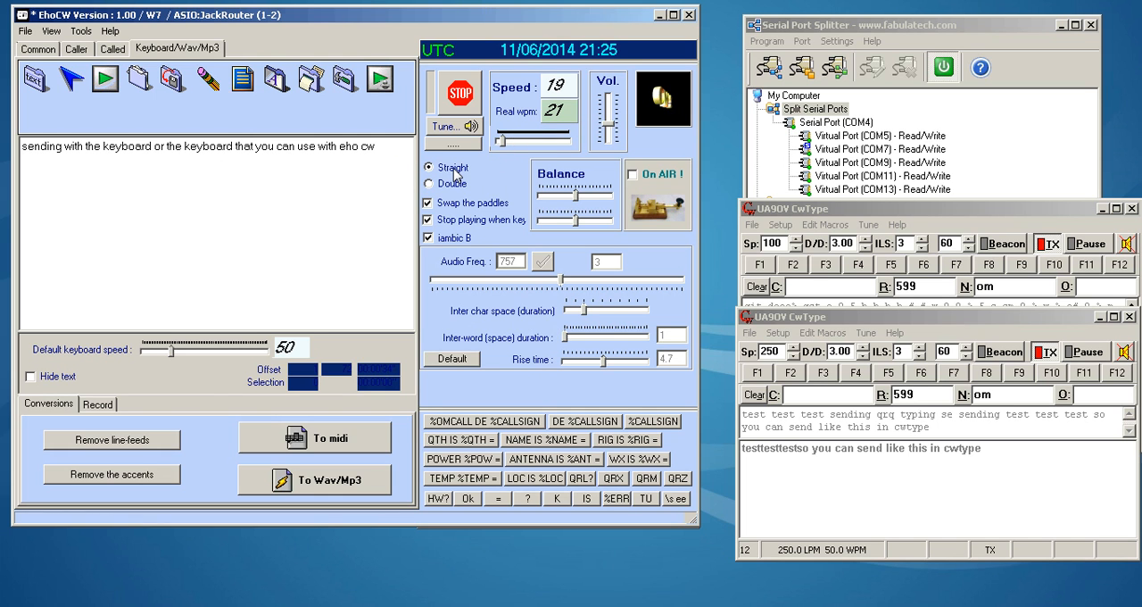
pyautogui.click(442, 185)
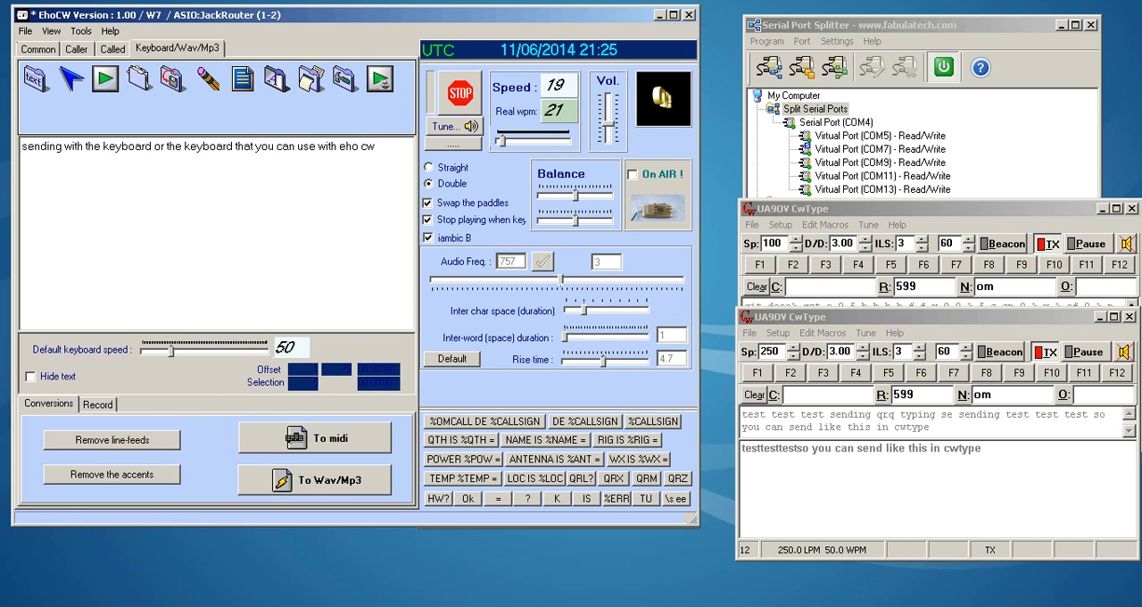
# - Bring up Dahdidah CW Keyer, switch to Catia, and disconnect ehoCw's out1 and out2 from VM-VAIO
pyautogui.hotkey('alt', 'Tab')
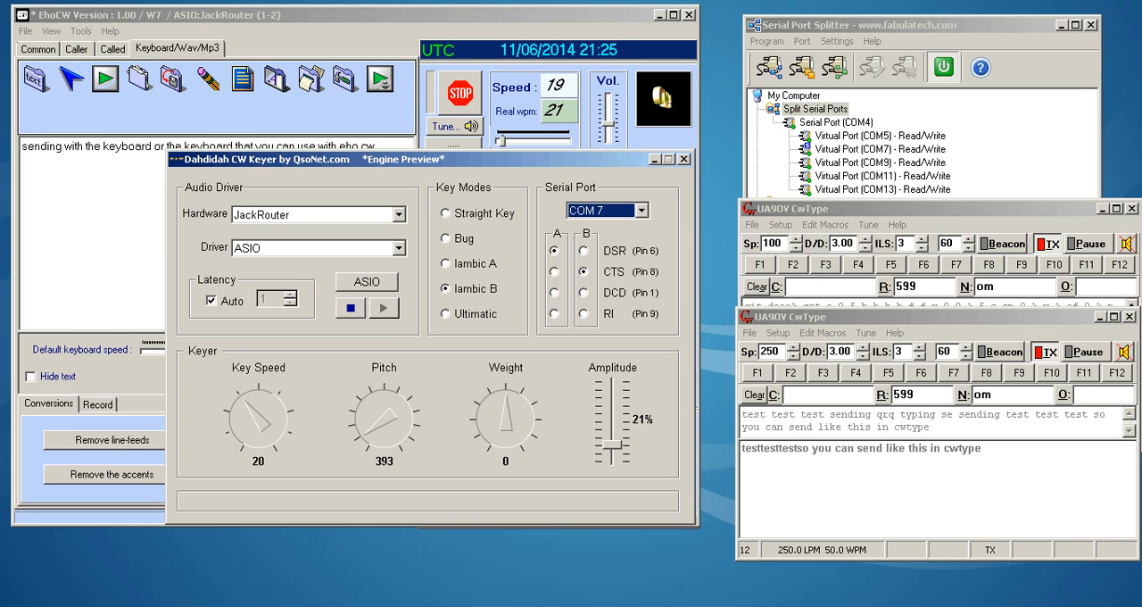
pyautogui.click(580, 606)
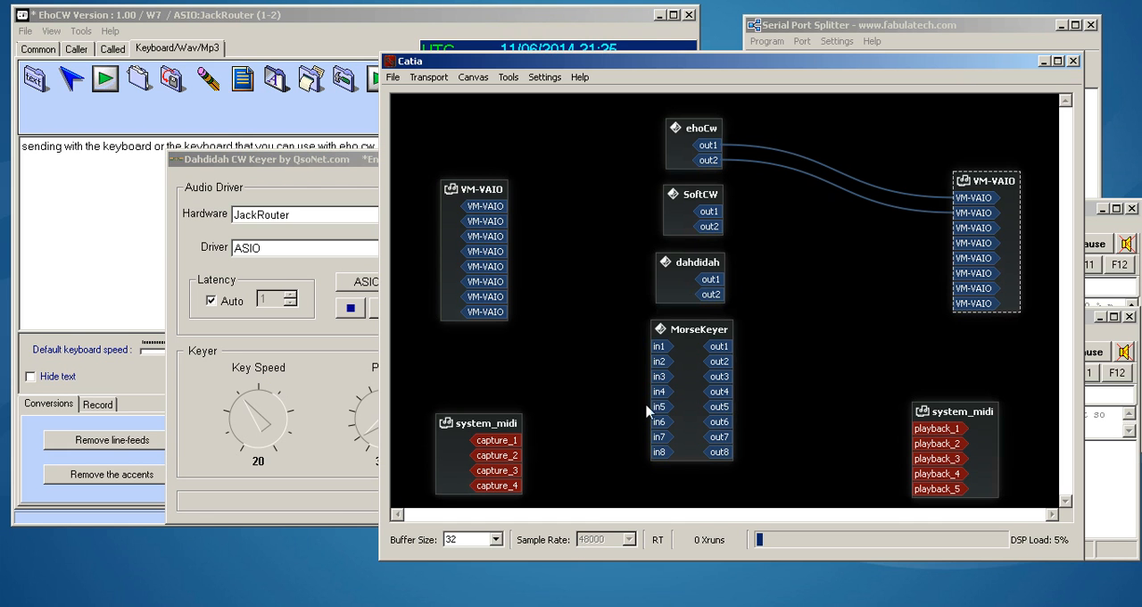
pyautogui.rightClick(713, 146)
pyautogui.click(739, 176)
pyautogui.rightClick(711, 162)
pyautogui.click(737, 190)
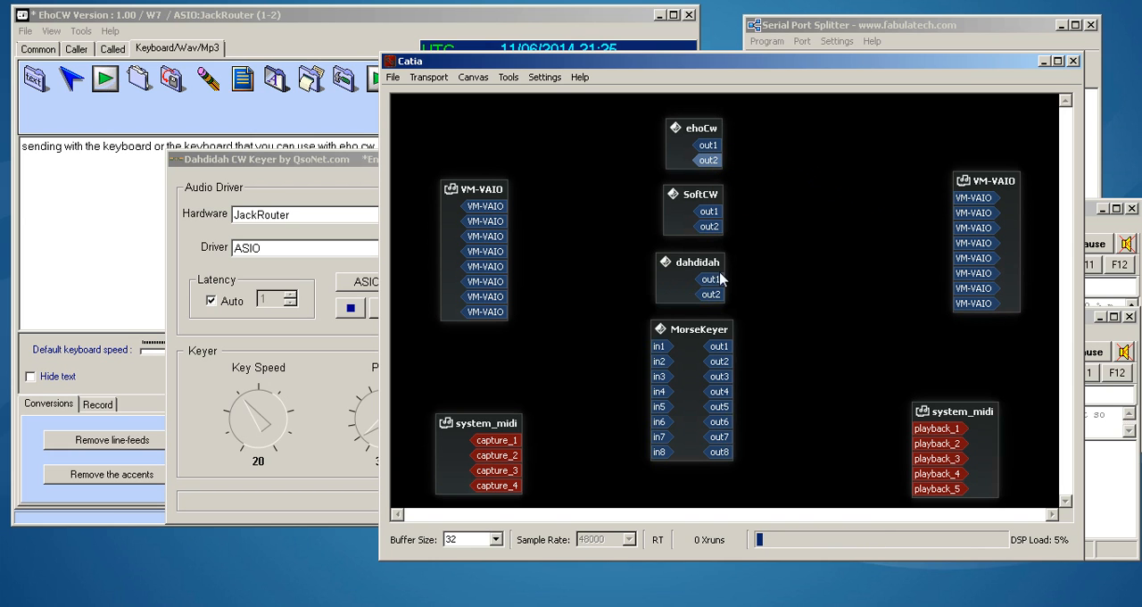
# - Connect dahdidah's out1 and out2 to the first two VM-VAIO inputs and minimize Catia
pyautogui.moveTo(718, 281)
pyautogui.mouseDown()
pyautogui.moveTo(945, 184)
pyautogui.moveTo(966, 205)
pyautogui.mouseUp()
pyautogui.moveTo(721, 297)
pyautogui.mouseDown()
pyautogui.moveTo(846, 242)
pyautogui.moveTo(974, 213)
pyautogui.mouseUp()
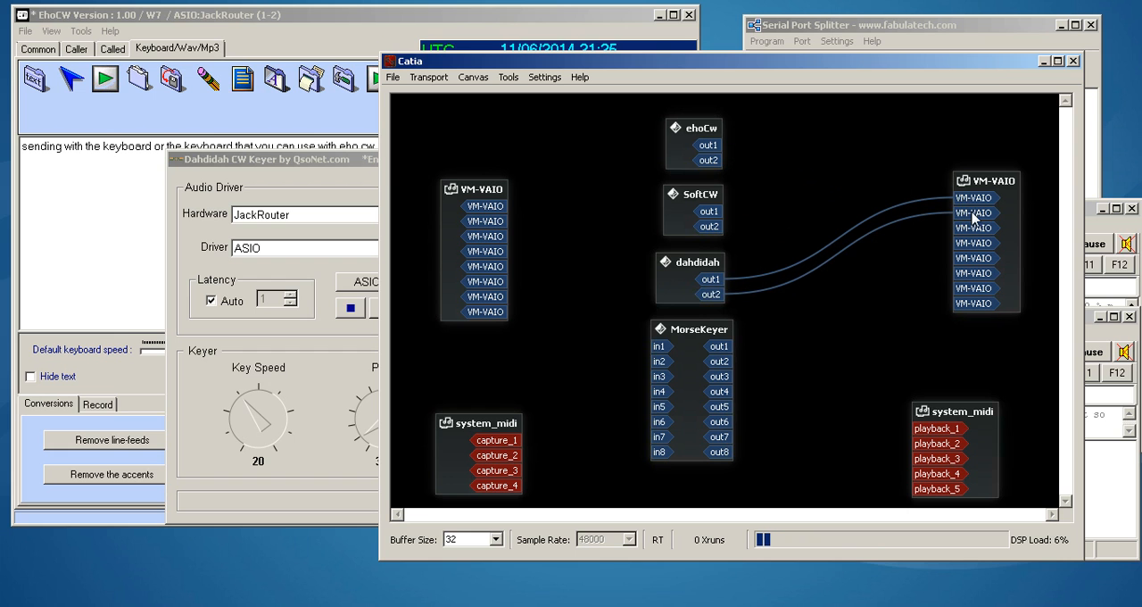
pyautogui.click(1043, 62)
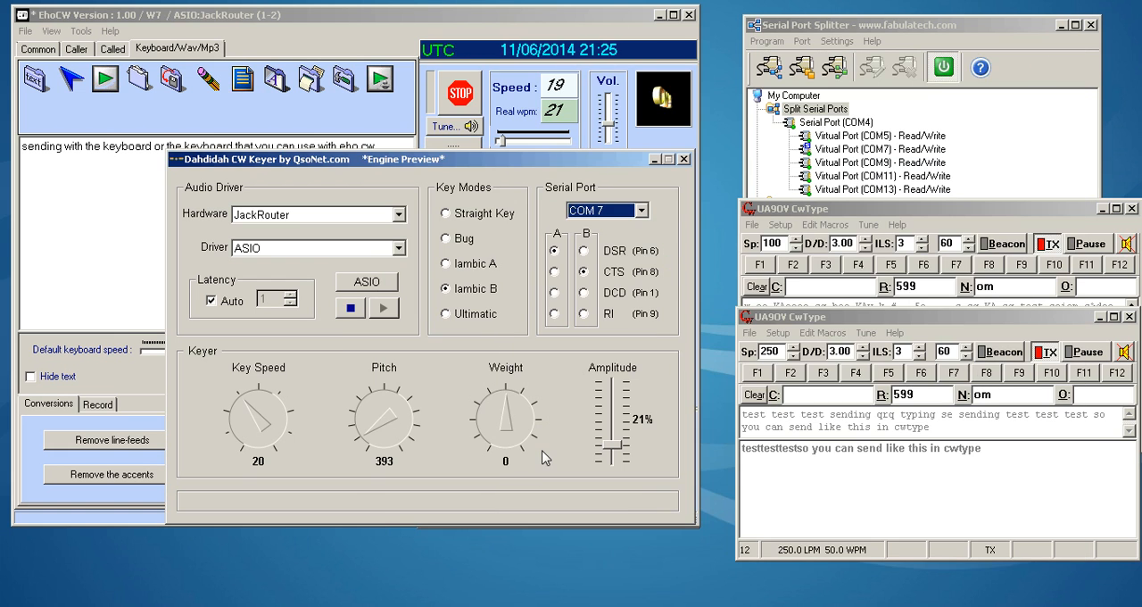
# - Set Dahdidah's amplitude to 27%, the pitch to 687 and the key speed to 25
pyautogui.moveTo(614, 444)
pyautogui.mouseDown()
pyautogui.moveTo(622, 429)
pyautogui.moveTo(616, 445)
pyautogui.mouseUp()
pyautogui.moveTo(377, 432); pyautogui.dragTo(369, 408)
pyautogui.moveTo(252, 422); pyautogui.dragTo(263, 390)
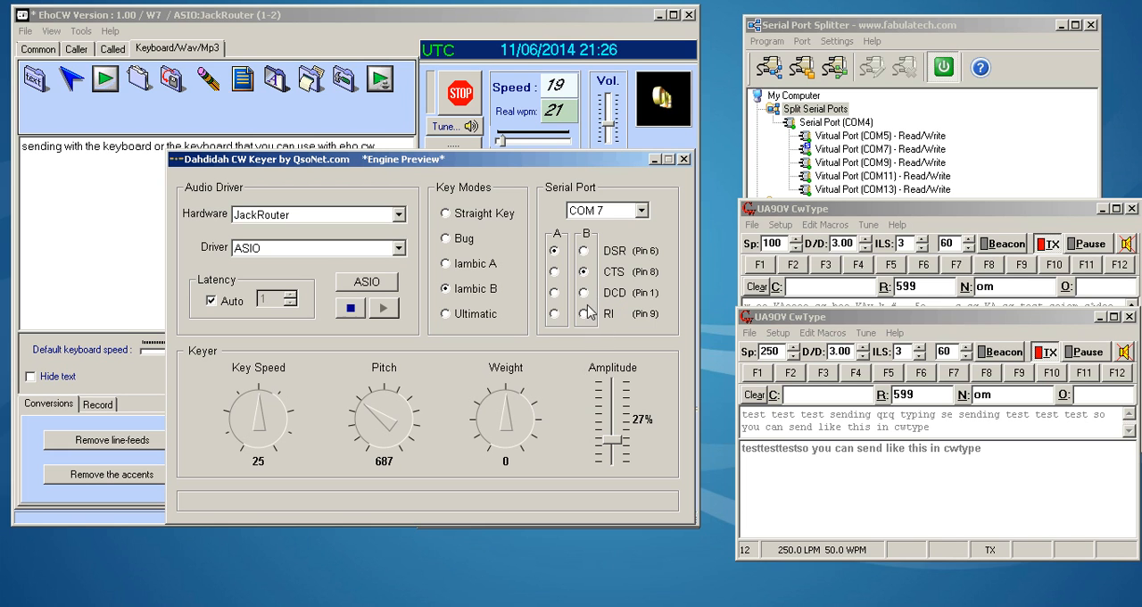
# - Try Dahdidah's Straight Key mode and return to Iambic B
pyautogui.click(446, 214)
pyautogui.click(448, 291)
# - Browse Dahdidah's audio hardware and driver choices, keeping JackRouter and ASIO, and try out the Weight dial
pyautogui.click(399, 215)
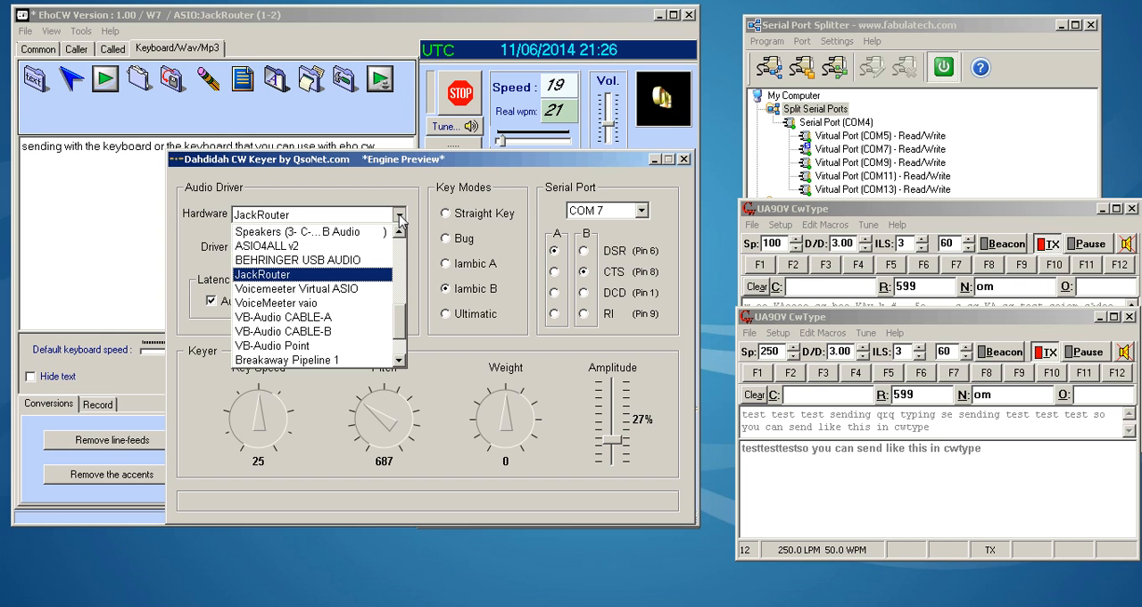
pyautogui.moveTo(403, 315); pyautogui.dragTo(407, 336)
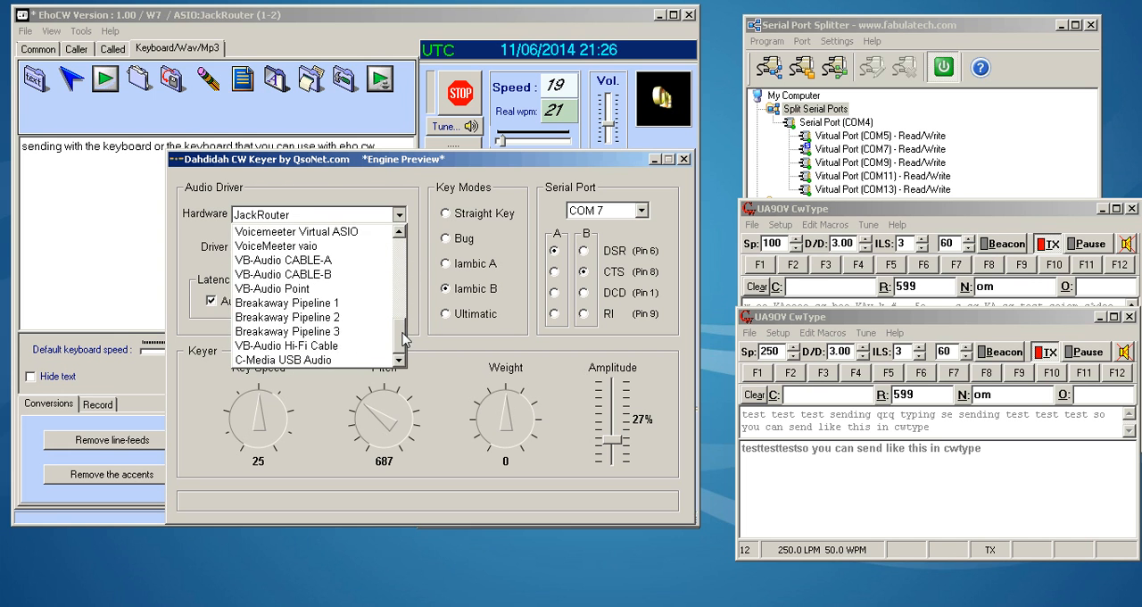
pyautogui.click(401, 190)
pyautogui.click(399, 248)
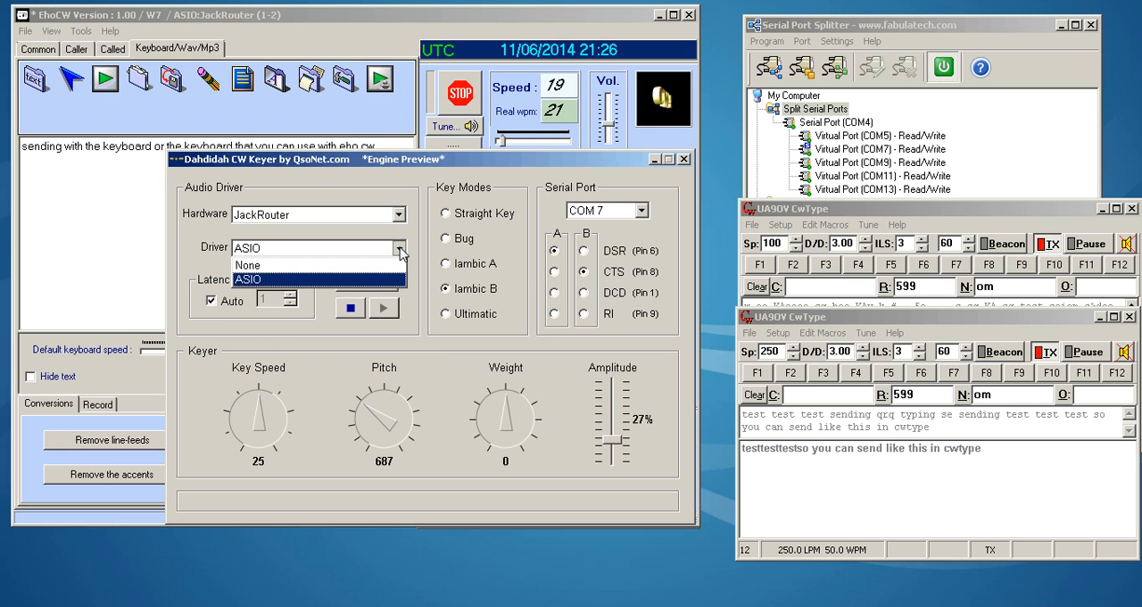
pyautogui.click(400, 250)
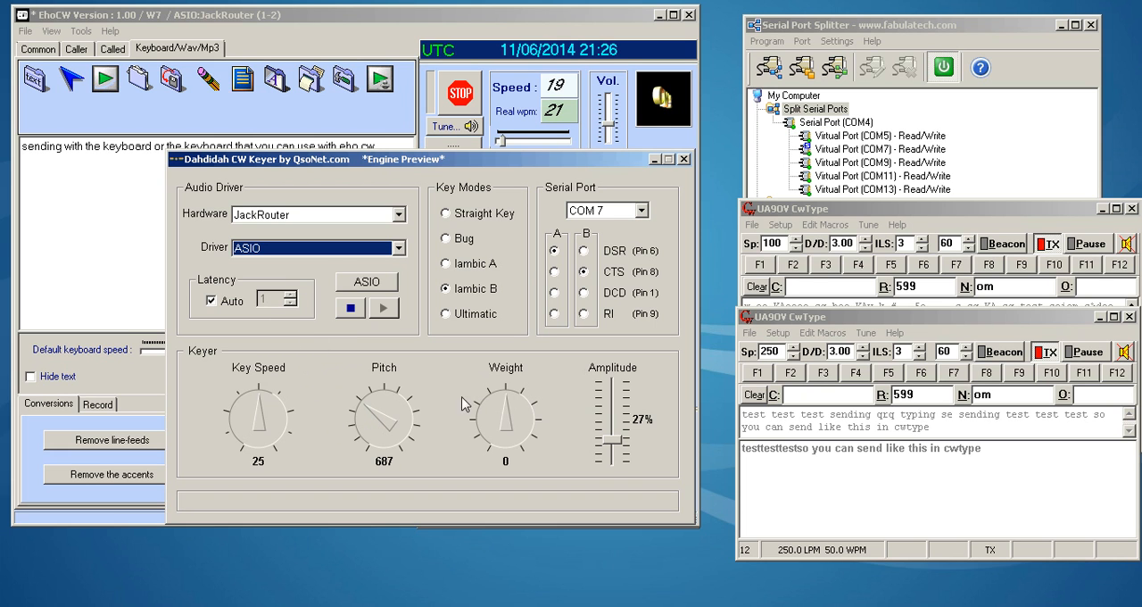
pyautogui.moveTo(506, 415); pyautogui.dragTo(506, 391)
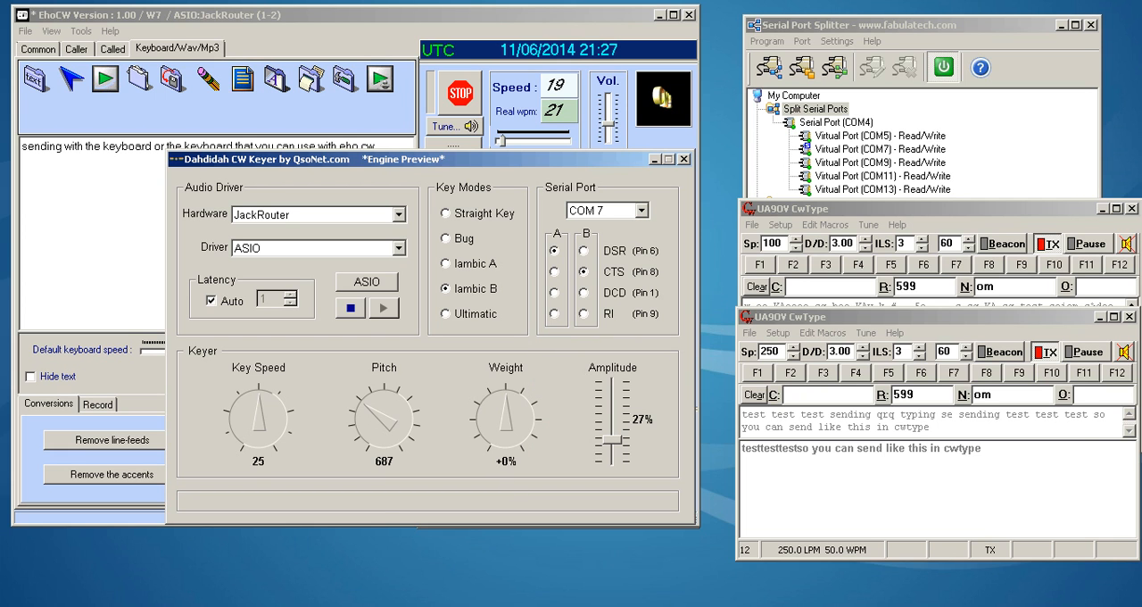
# - Switch to Catia and disconnect dahdidah's out1 and out2 from VM-VAIO
pyautogui.click(578, 605)
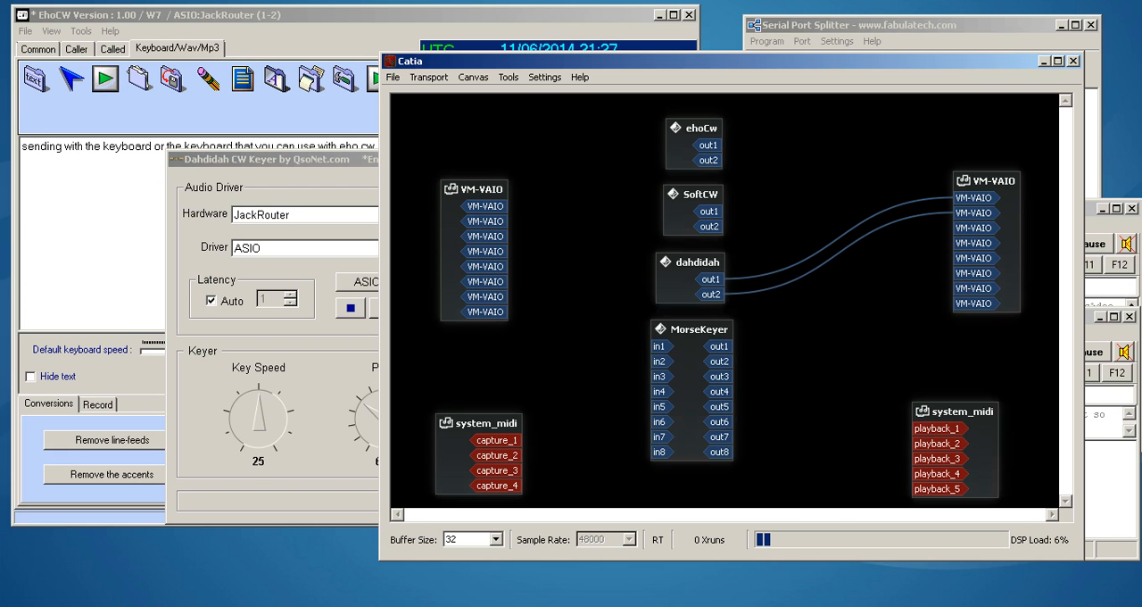
pyautogui.rightClick(718, 280)
pyautogui.click(737, 304)
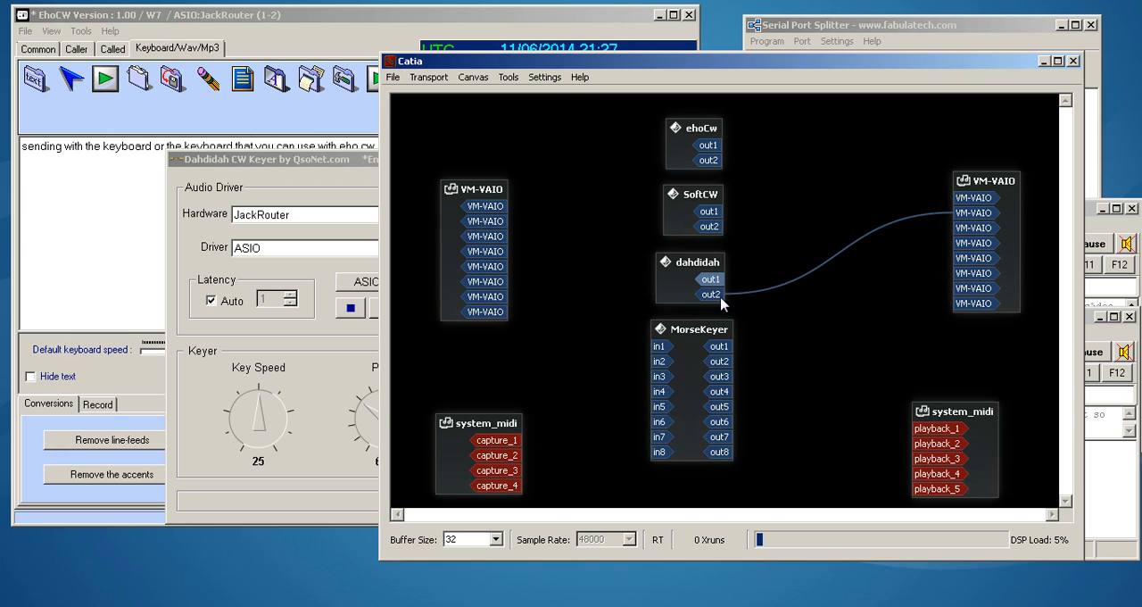
pyautogui.rightClick(714, 294)
pyautogui.click(741, 319)
# - Connect MorseKeyer's out1 and out2 to the first two VM-VAIO inputs and minimize Catia
pyautogui.moveTo(725, 348); pyautogui.dragTo(973, 198)
pyautogui.moveTo(733, 354); pyautogui.dragTo(975, 214)
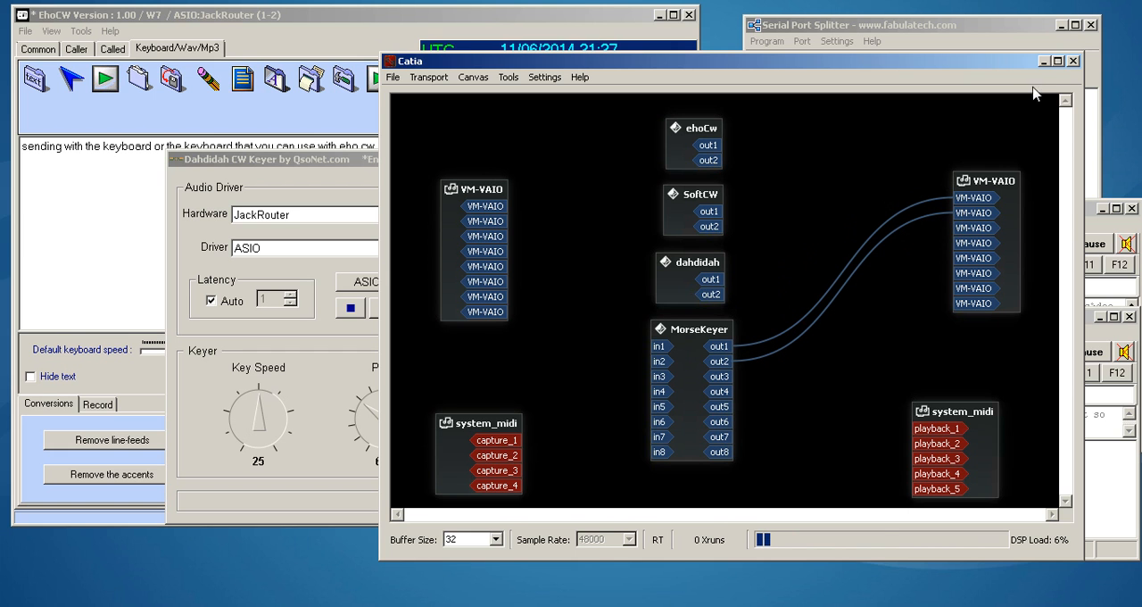
pyautogui.click(1043, 61)
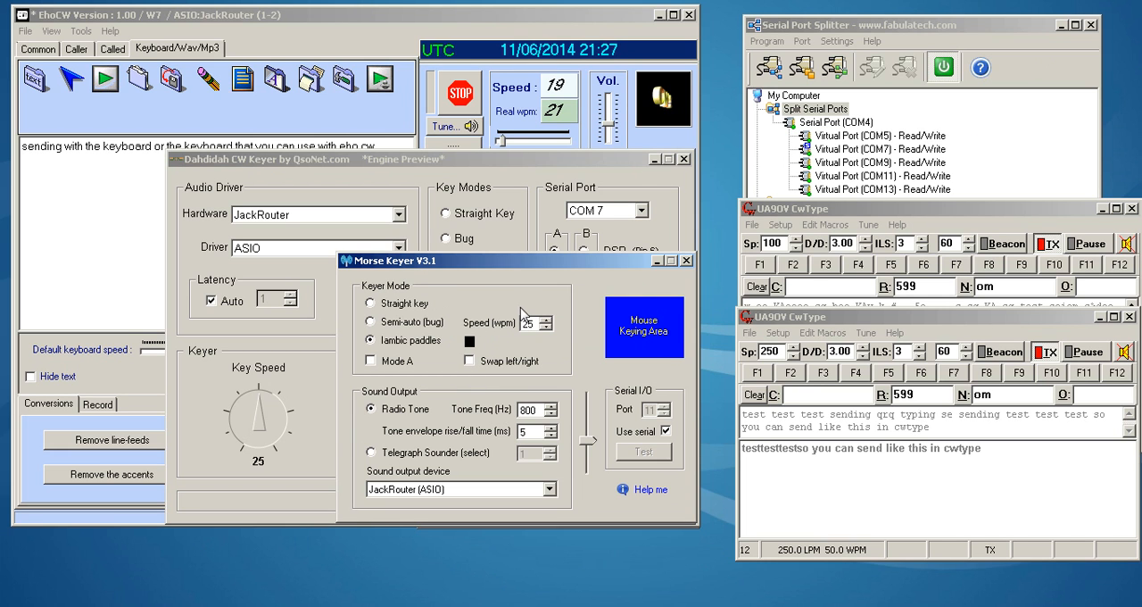
# - Browse Morse Keyer's sound output devices, keeping JackRouter (ASIO), and try Straight key mode before returning to Iambic paddles
pyautogui.click(548, 490)
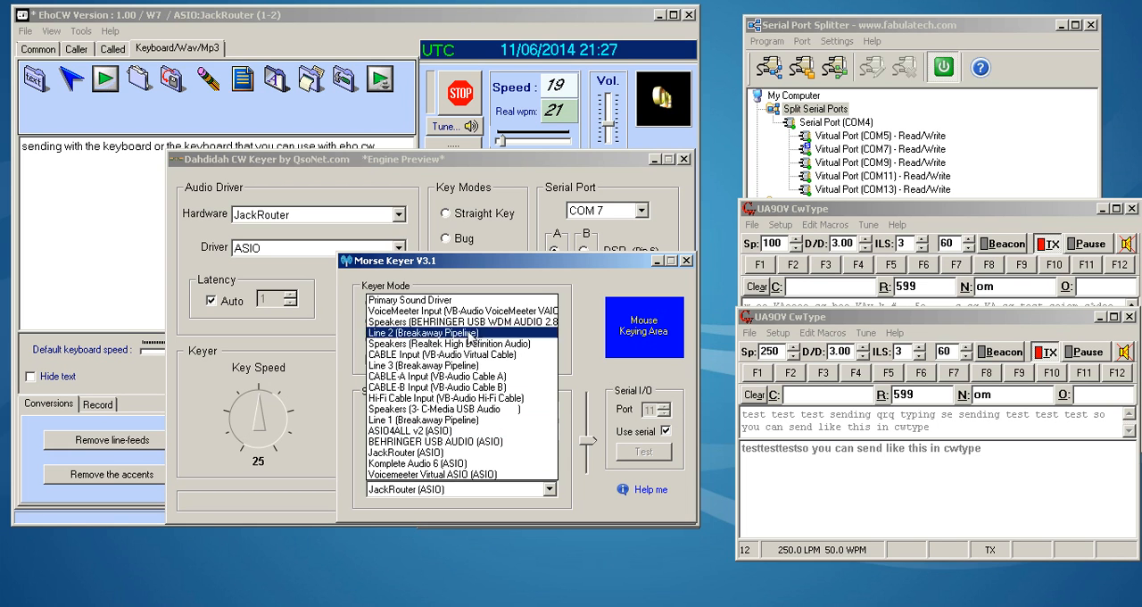
pyautogui.click(503, 272)
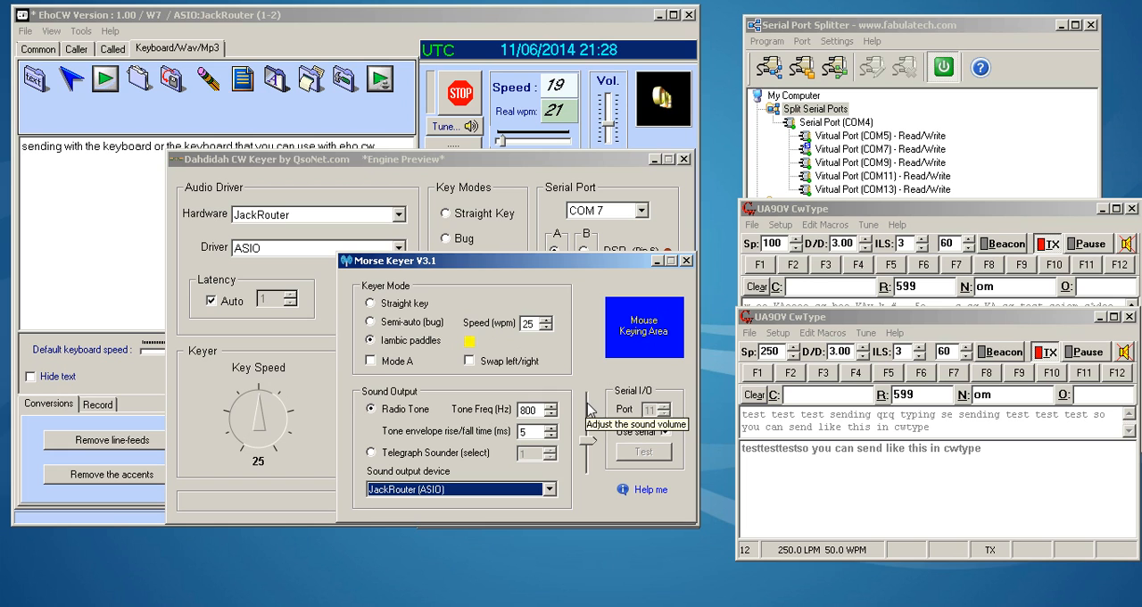
pyautogui.click(427, 305)
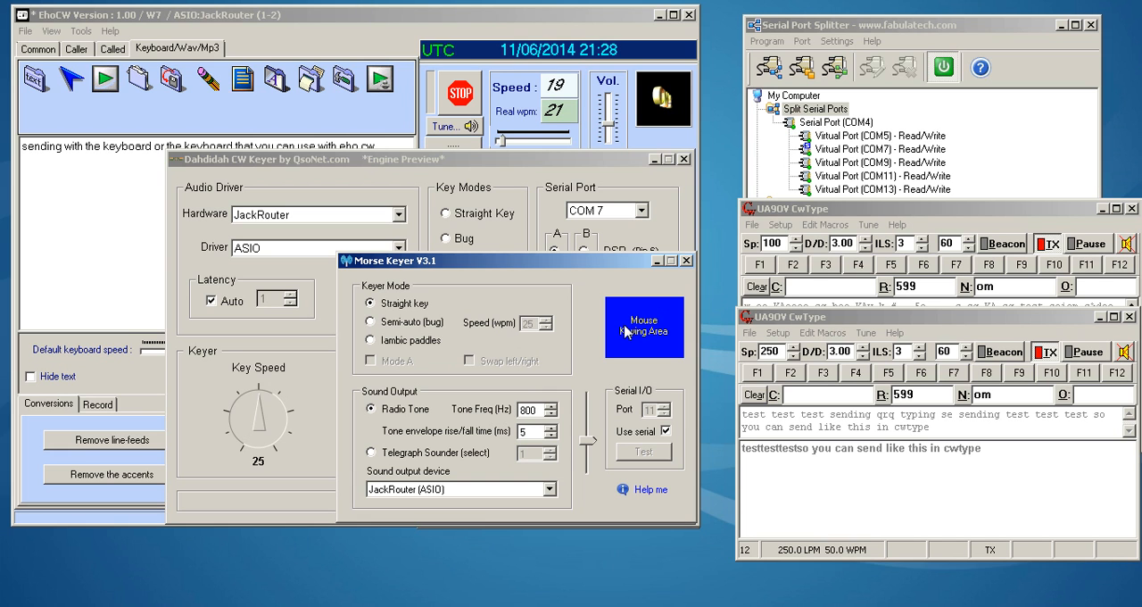
pyautogui.click(419, 343)
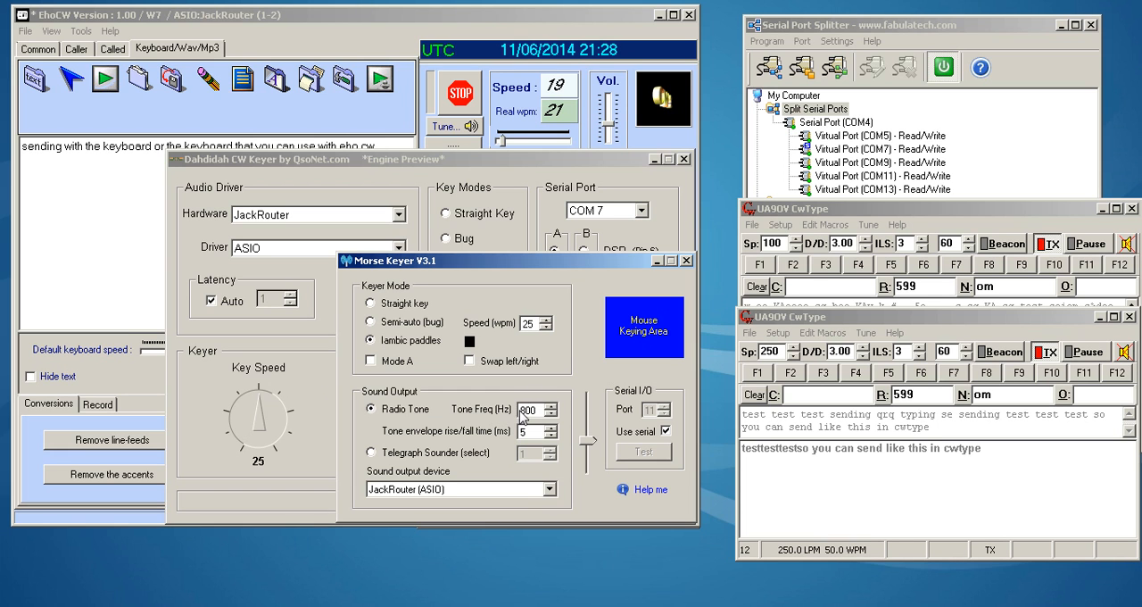
# - Adjust Morse Keyer's tone frequency and tone envelope rise/fall time
pyautogui.click(552, 415)
pyautogui.click(552, 415)
pyautogui.click(551, 415)
pyautogui.click(550, 437)
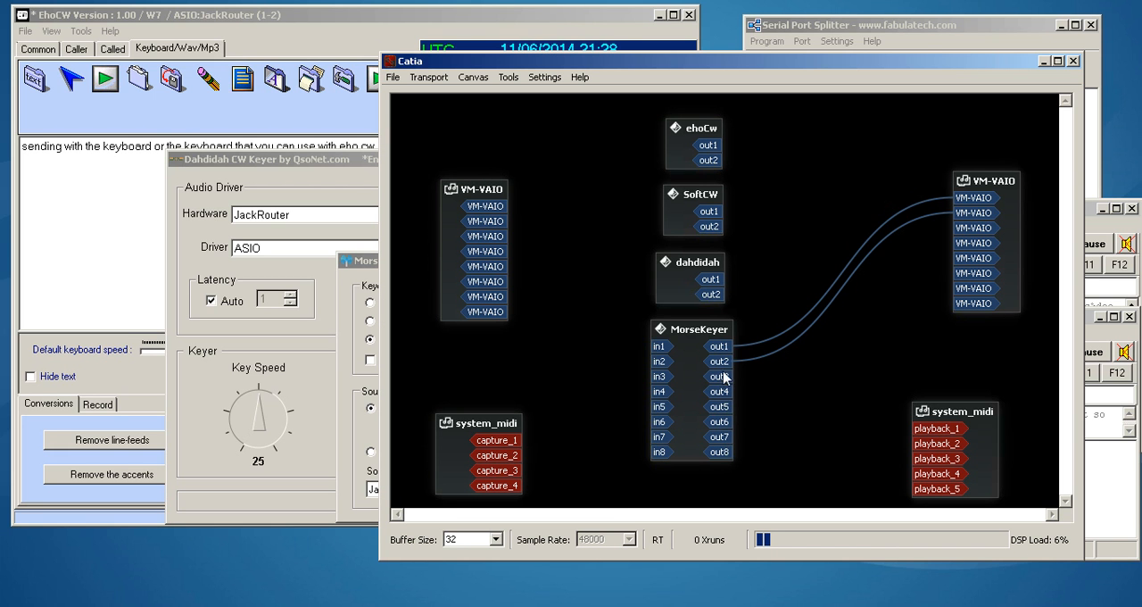
# - Disconnect MorseKeyer's out1 and out2 from VM-VAIO in Catia
pyautogui.rightClick(722, 348)
pyautogui.click(758, 372)
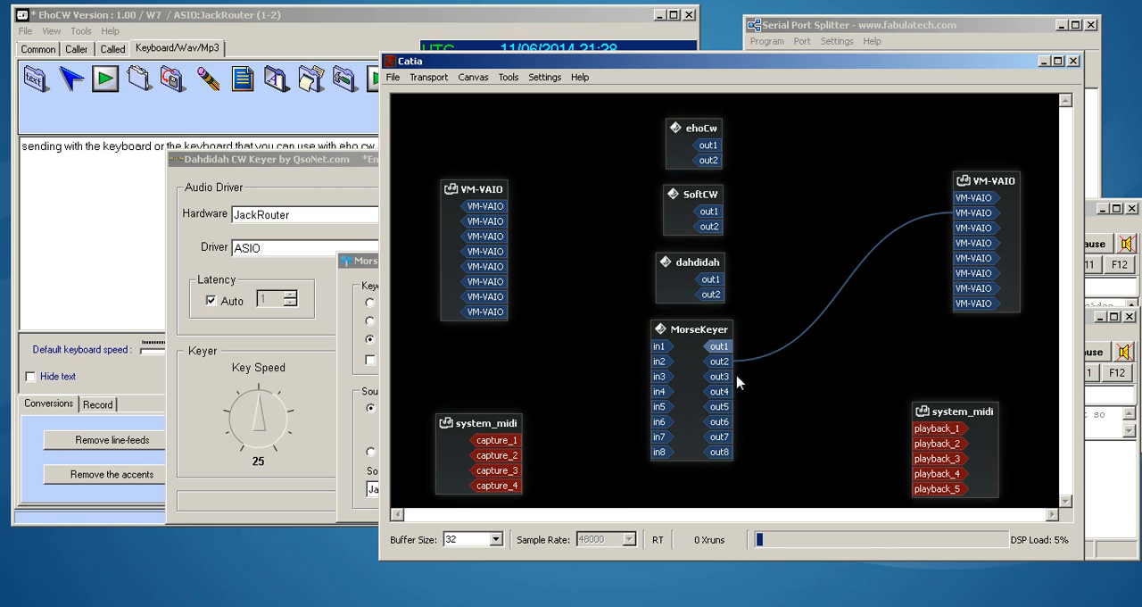
pyautogui.rightClick(721, 365)
pyautogui.click(739, 388)
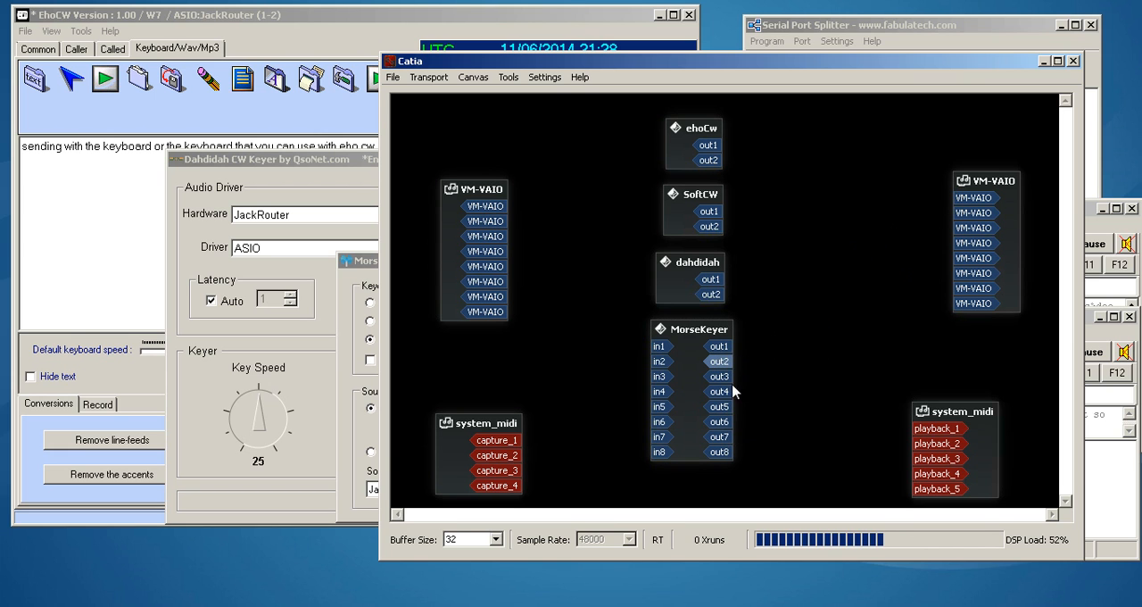
# - Connect SoftCW's out1 and out2 to the first two VM-VAIO inputs and minimize Catia
pyautogui.moveTo(710, 211); pyautogui.dragTo(972, 197)
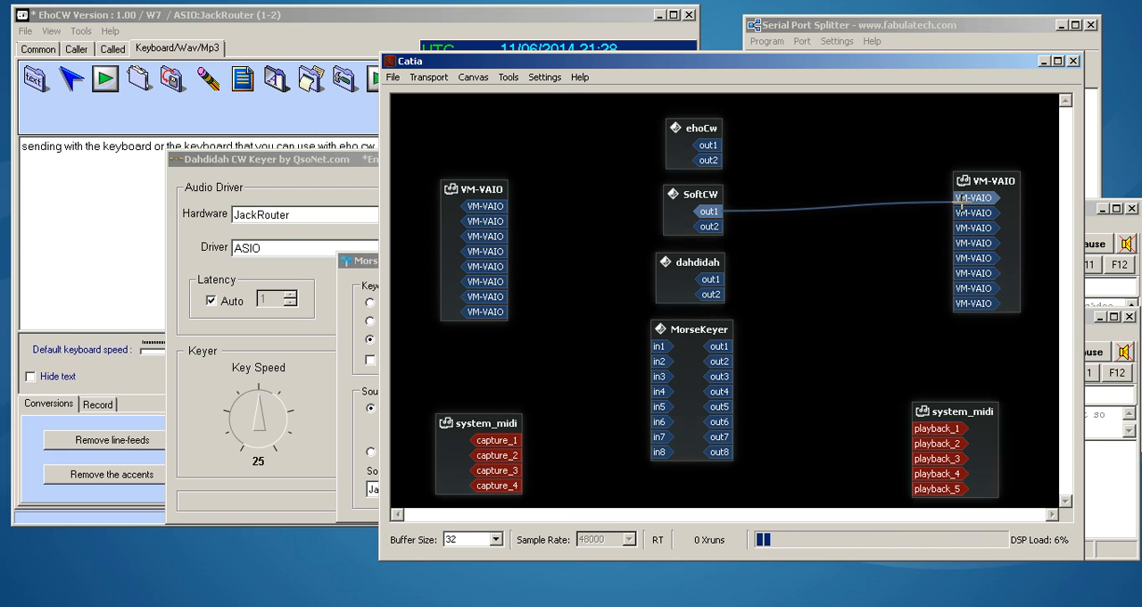
pyautogui.moveTo(712, 227); pyautogui.dragTo(973, 214)
pyautogui.click(1043, 61)
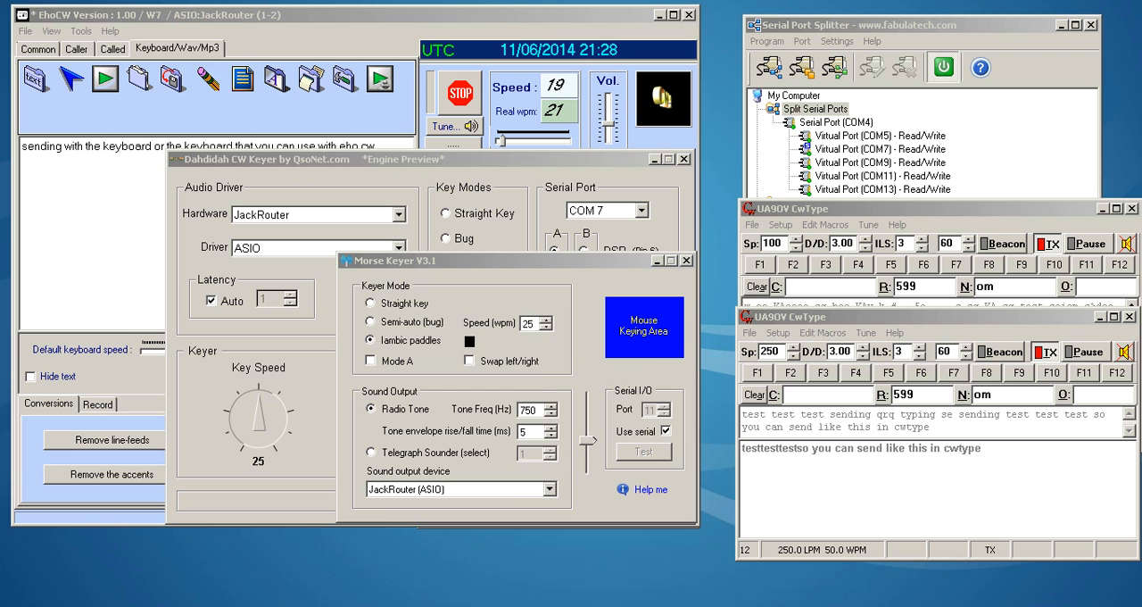
# - Switch to SoftCW and try keying on its straight key picture
pyautogui.hotkey('alt', 'Tab')
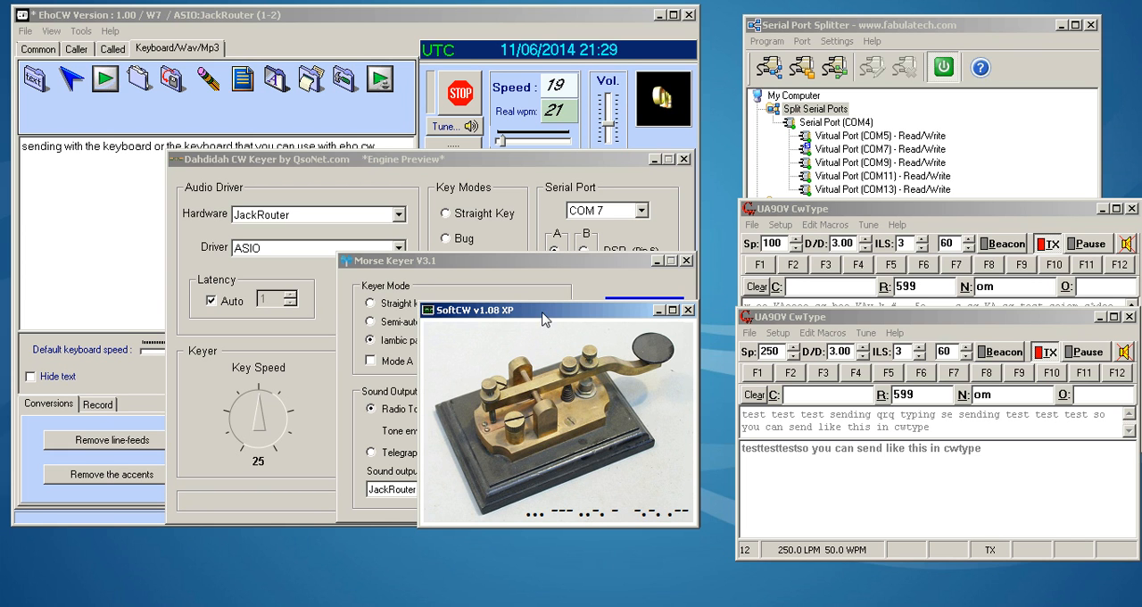
pyautogui.click(532, 363)
pyautogui.click(524, 364)
pyautogui.click(524, 364)
pyautogui.click(525, 364)
pyautogui.click(524, 364)
# - Open the SoftCW folder, review SoftCWDbg.Log and config.ini for the audio device and port settings, and close them
pyautogui.click(116, 606)
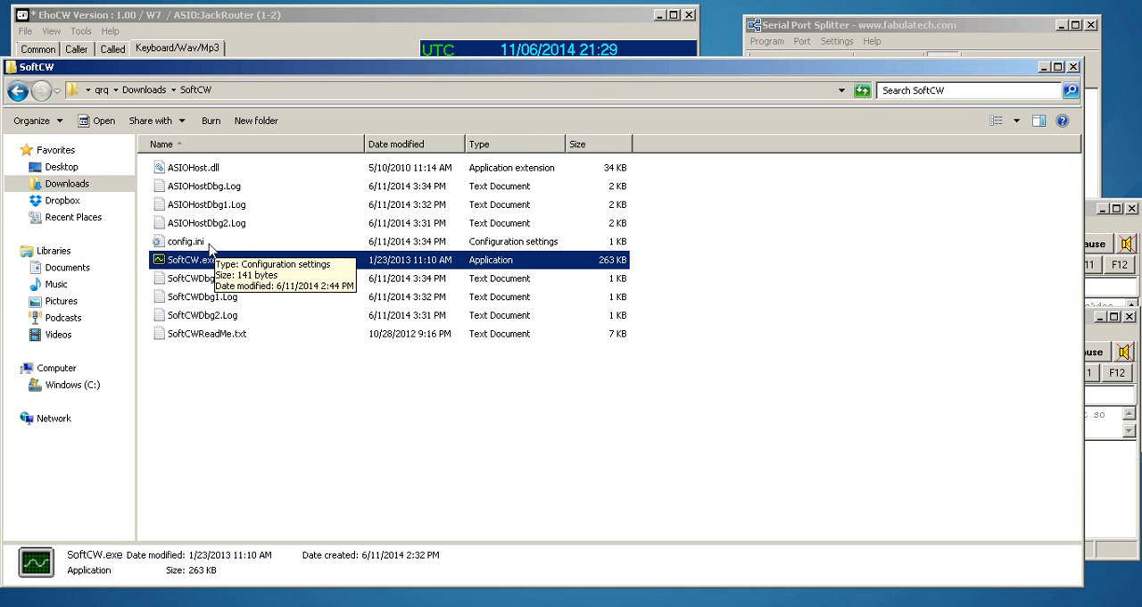
pyautogui.doubleClick(204, 278)
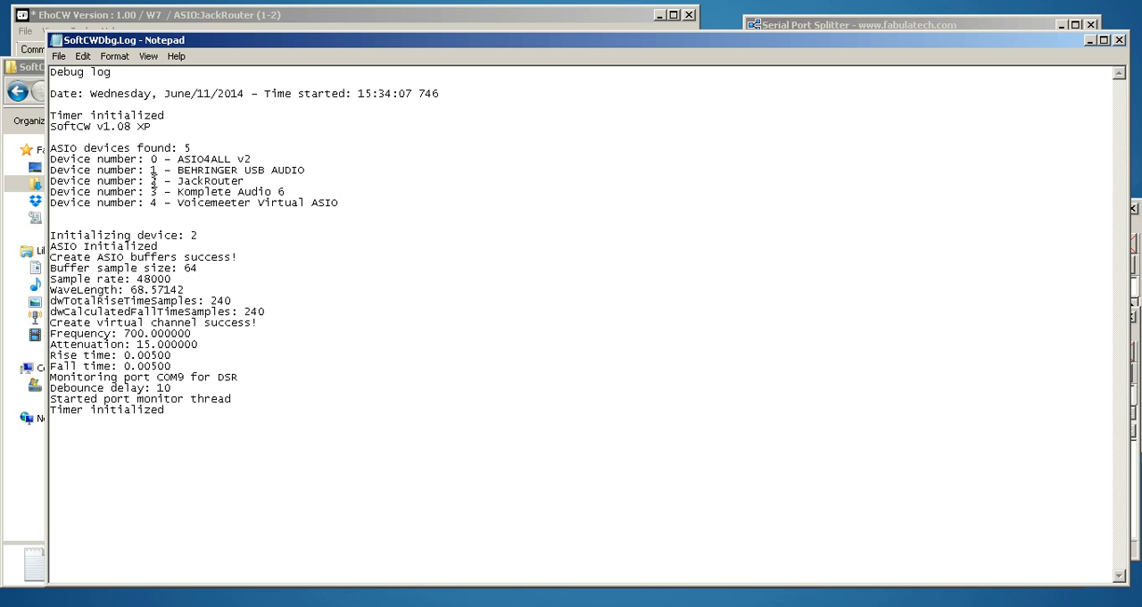
pyautogui.click(1118, 41)
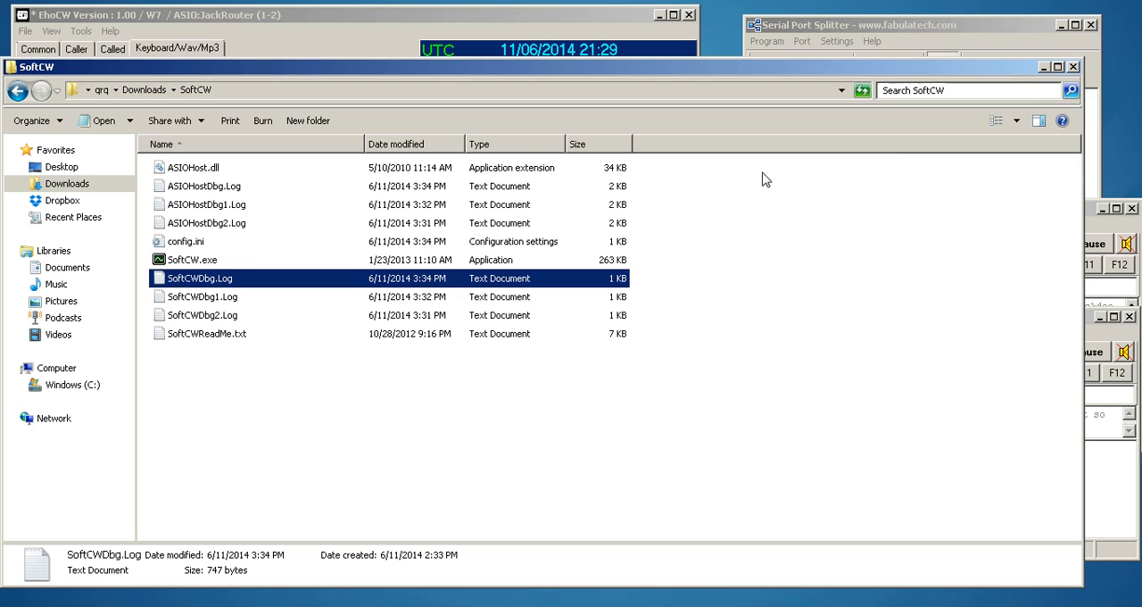
pyautogui.doubleClick(197, 245)
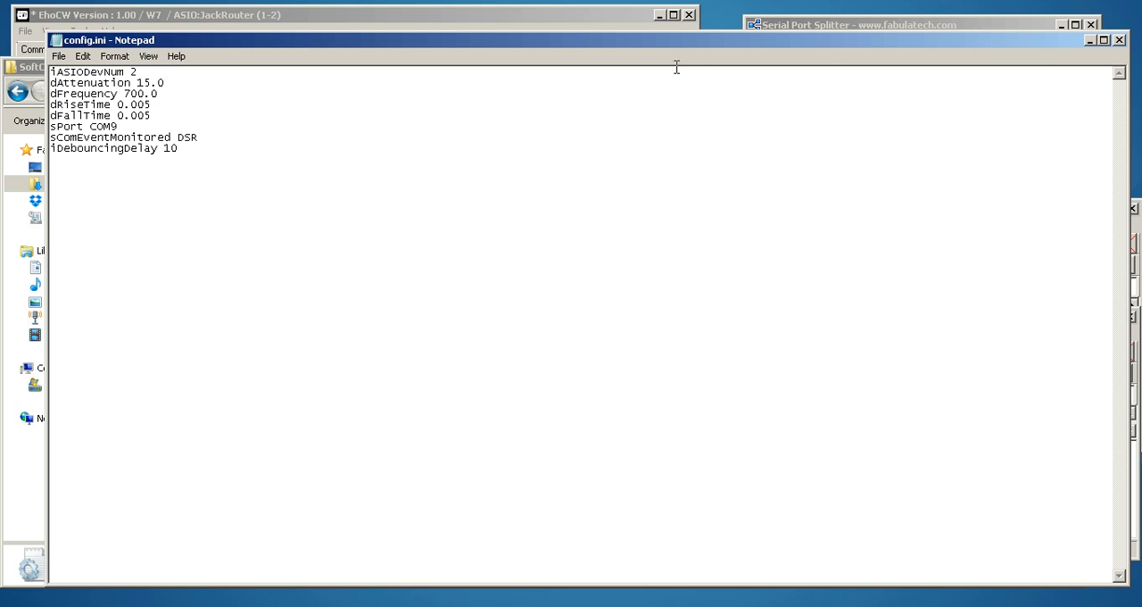
pyautogui.click(1119, 40)
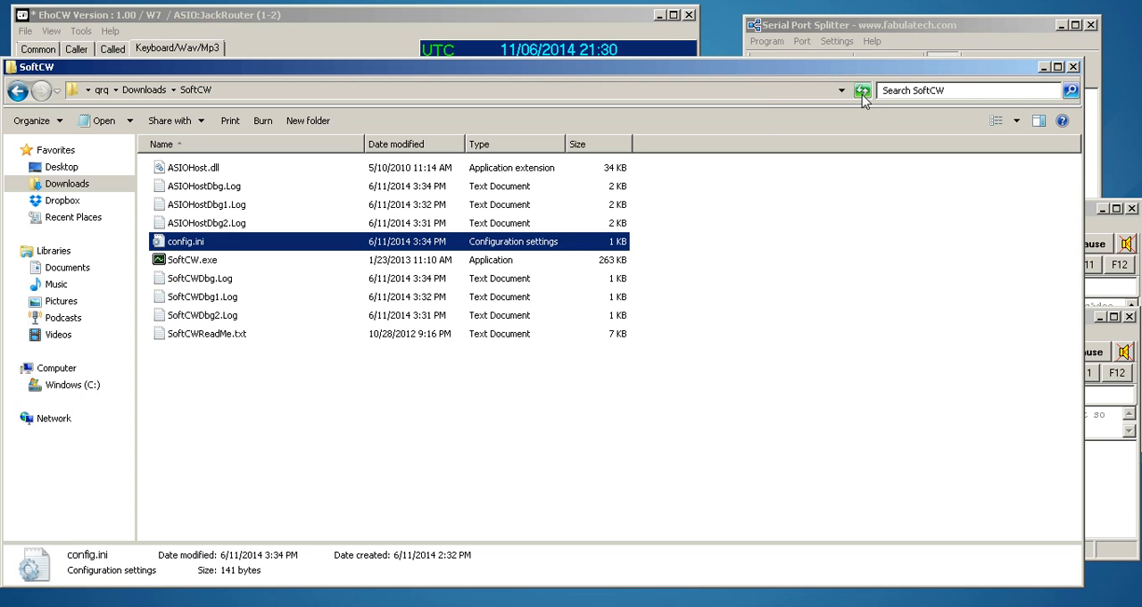
pyautogui.click(1074, 67)
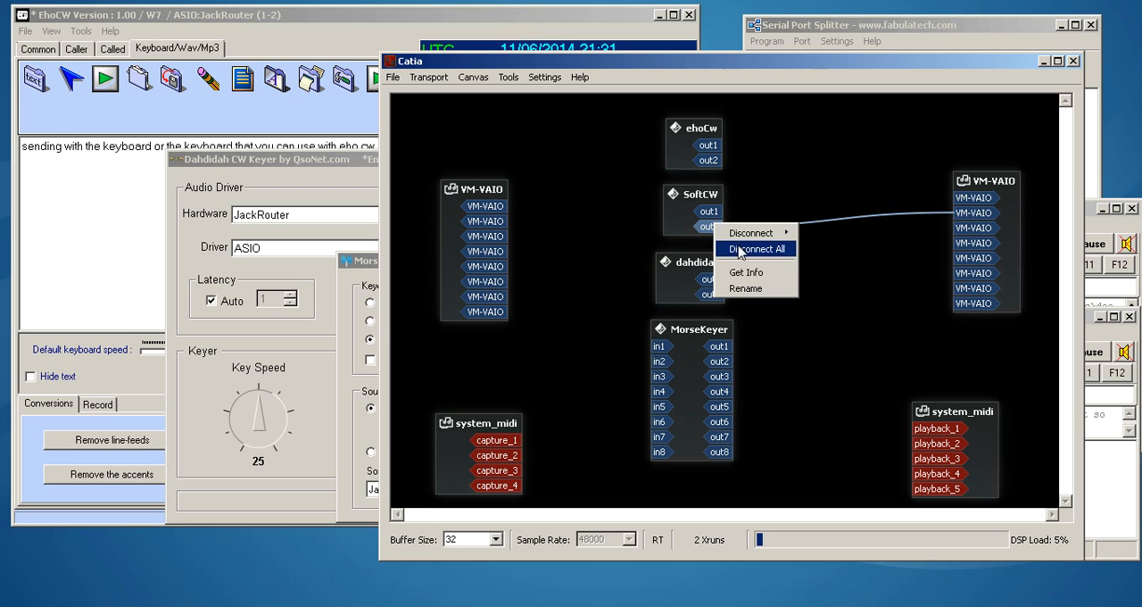
# - Turn on the sound in both CwType windows and move the 250-speed window beside the 100-speed one
pyautogui.click(757, 247)
pyautogui.hotkey('alt', 'F4')
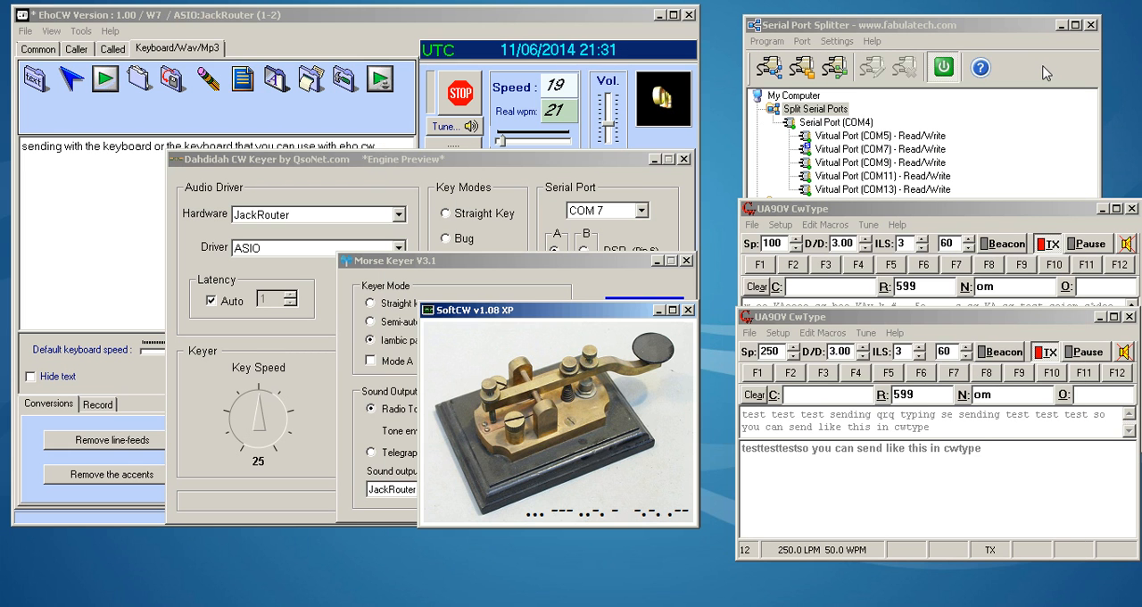
pyautogui.click(1061, 212)
pyautogui.click(1086, 478)
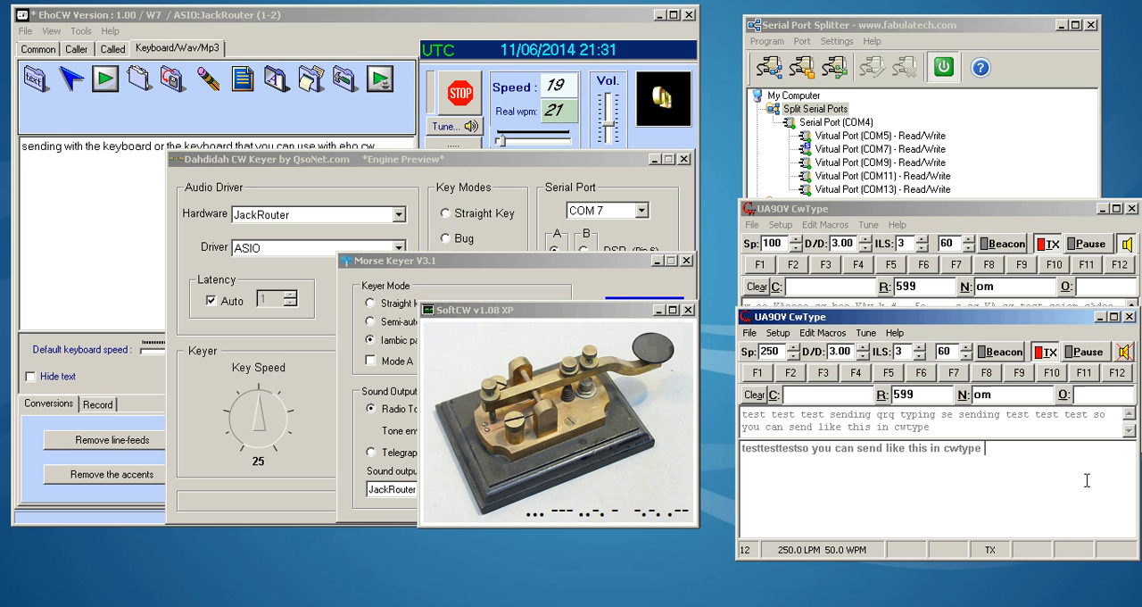
pyautogui.moveTo(1072, 213); pyautogui.dragTo(666, 222)
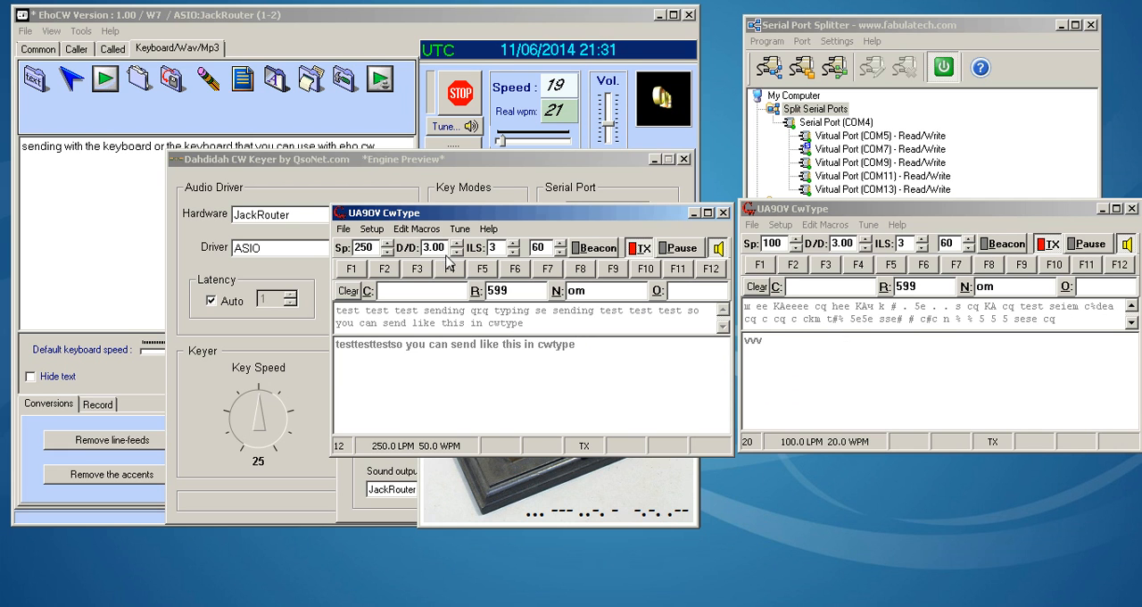
# - Check the 100-speed CwType's interface setup and send "testtest" from the 250-speed CwType window
pyautogui.click(780, 225)
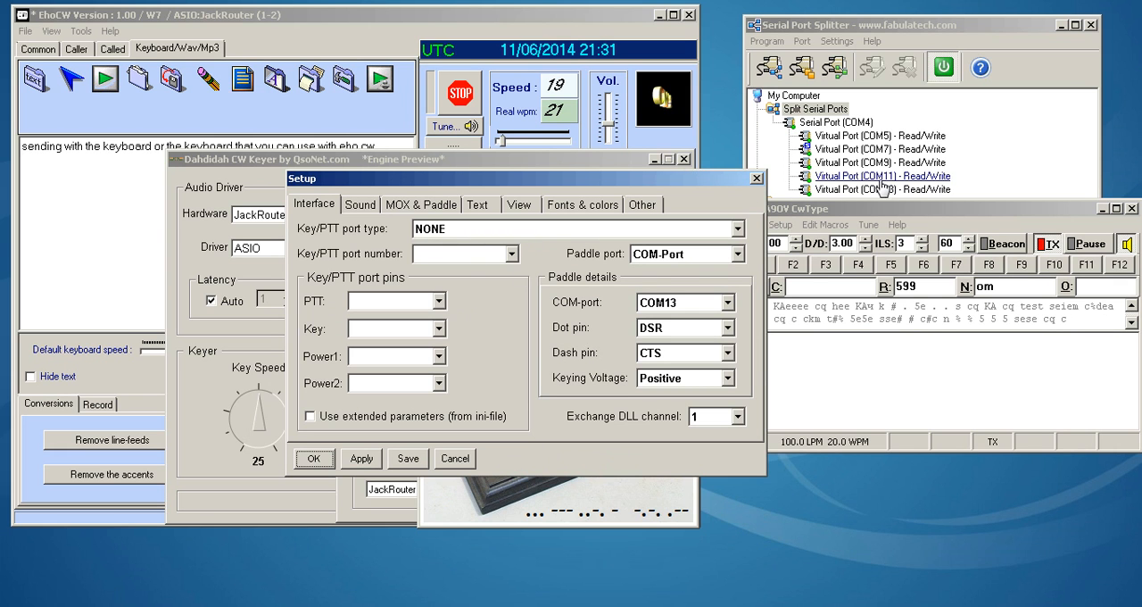
pyautogui.click(756, 180)
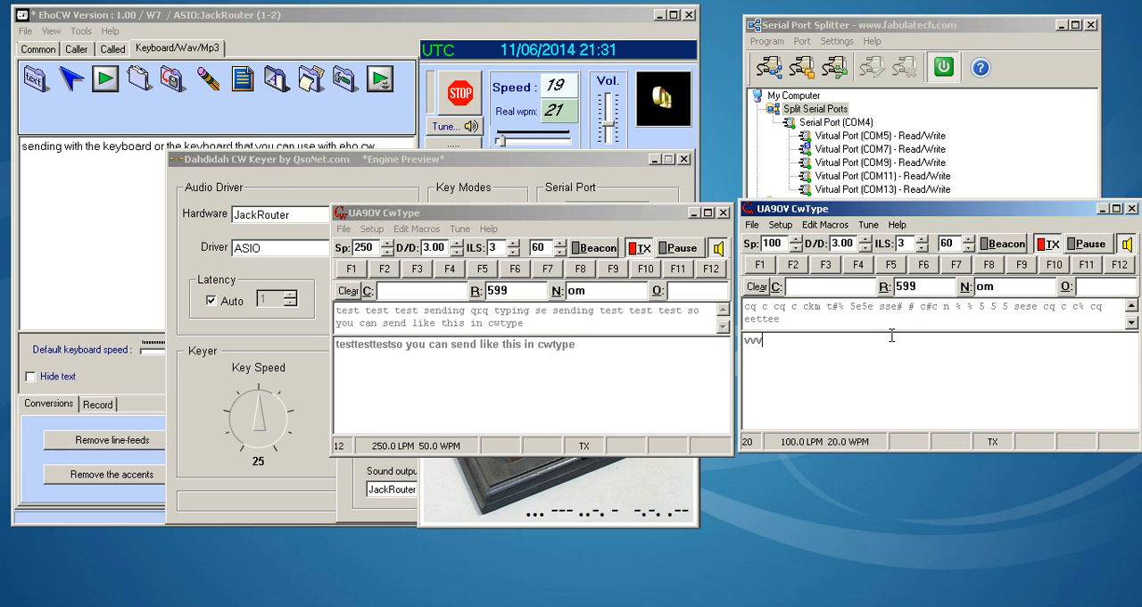
pyautogui.click(614, 379)
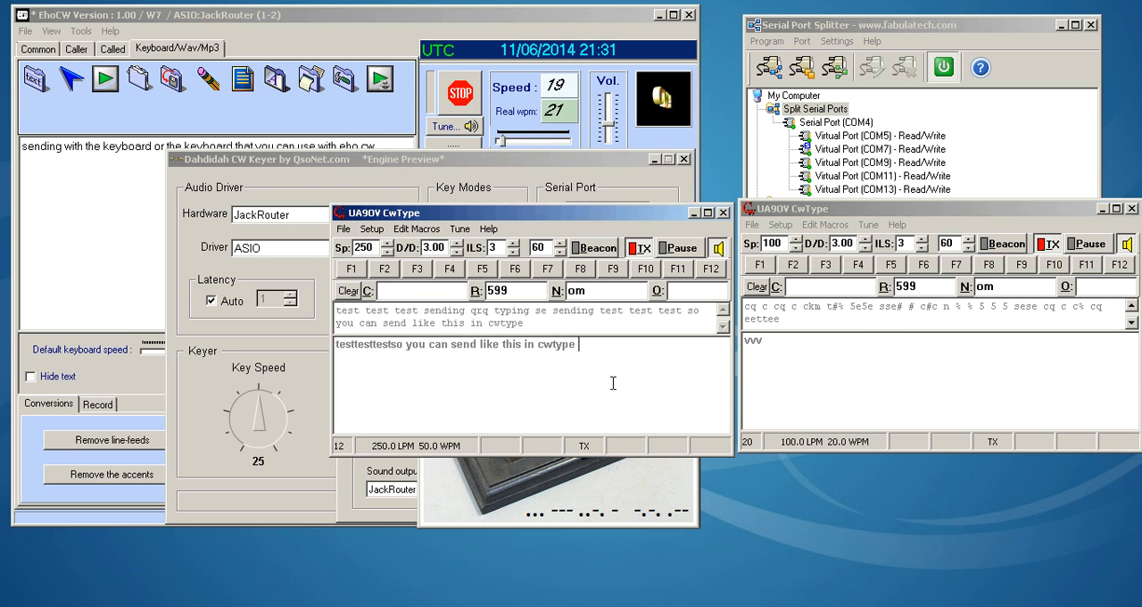
pyautogui.write('testtest')
pyautogui.moveTo(589, 215); pyautogui.dragTo(546, 261)
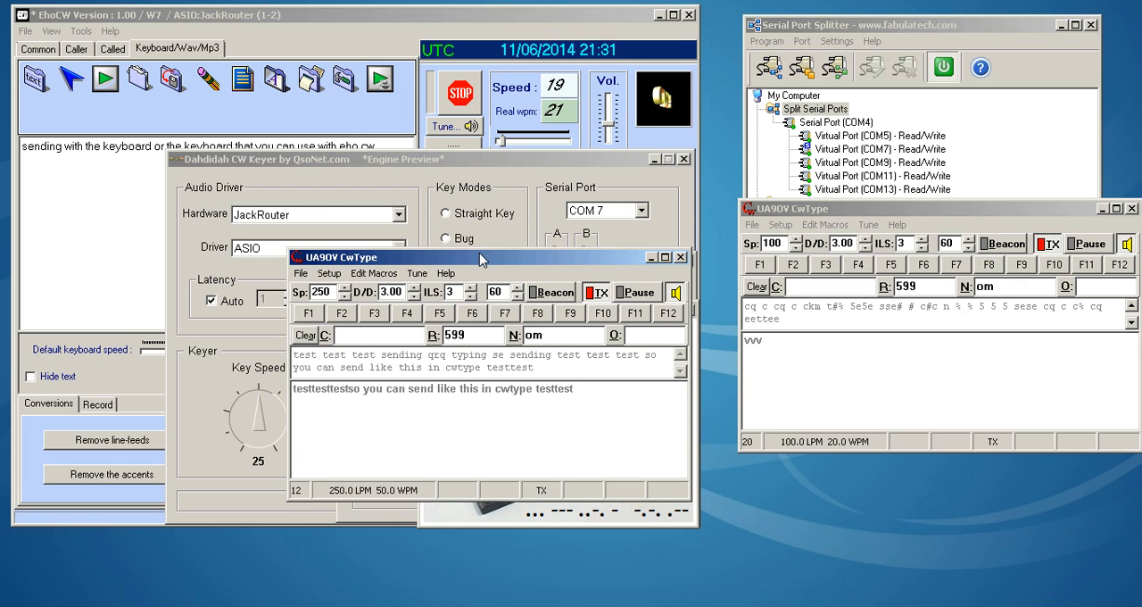
# - Compare the paddle port settings in the interface setup of both CwType windows
pyautogui.click(850, 210)
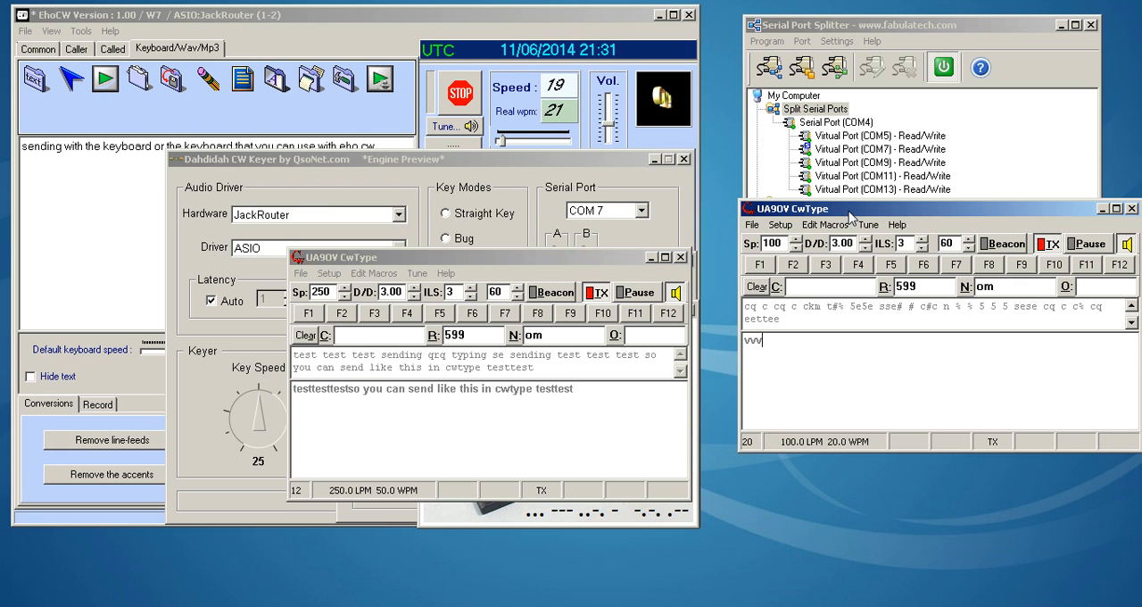
pyautogui.click(630, 260)
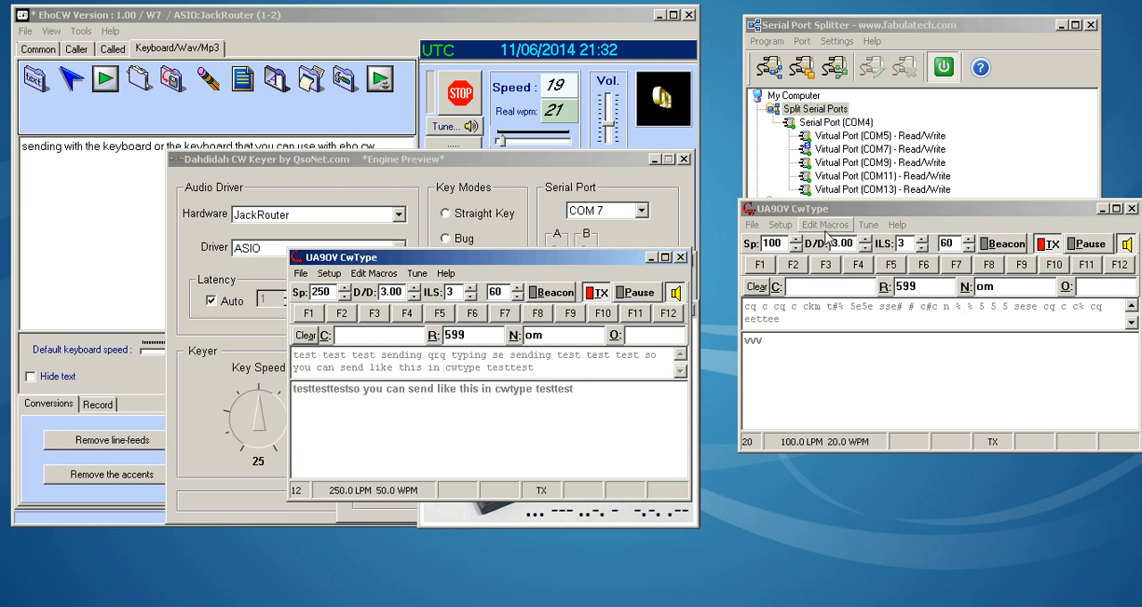
pyautogui.click(752, 227)
pyautogui.click(793, 211)
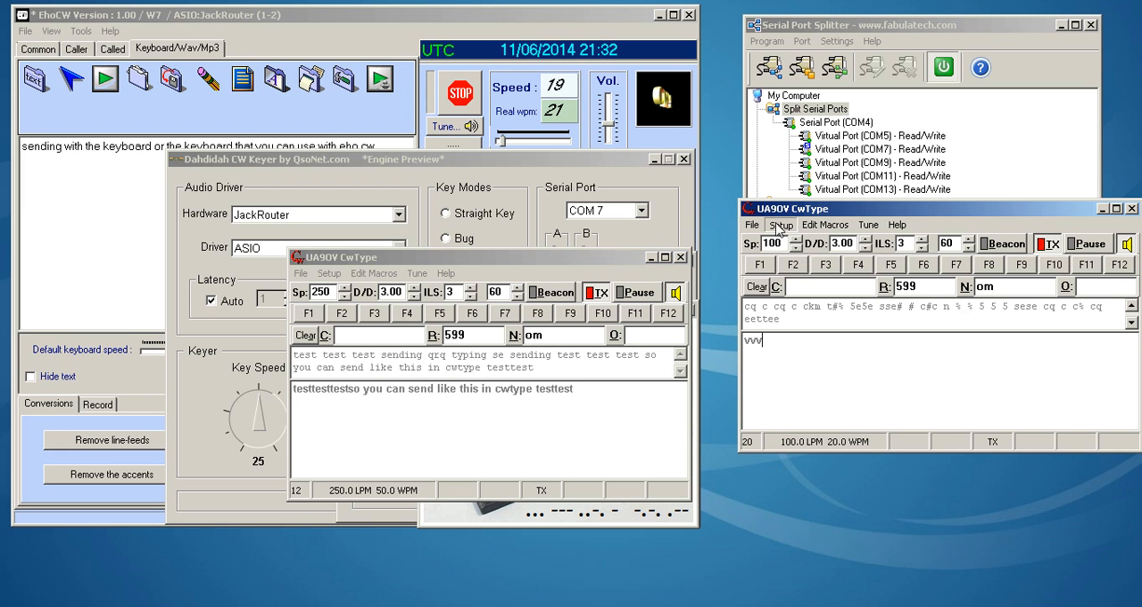
pyautogui.click(780, 225)
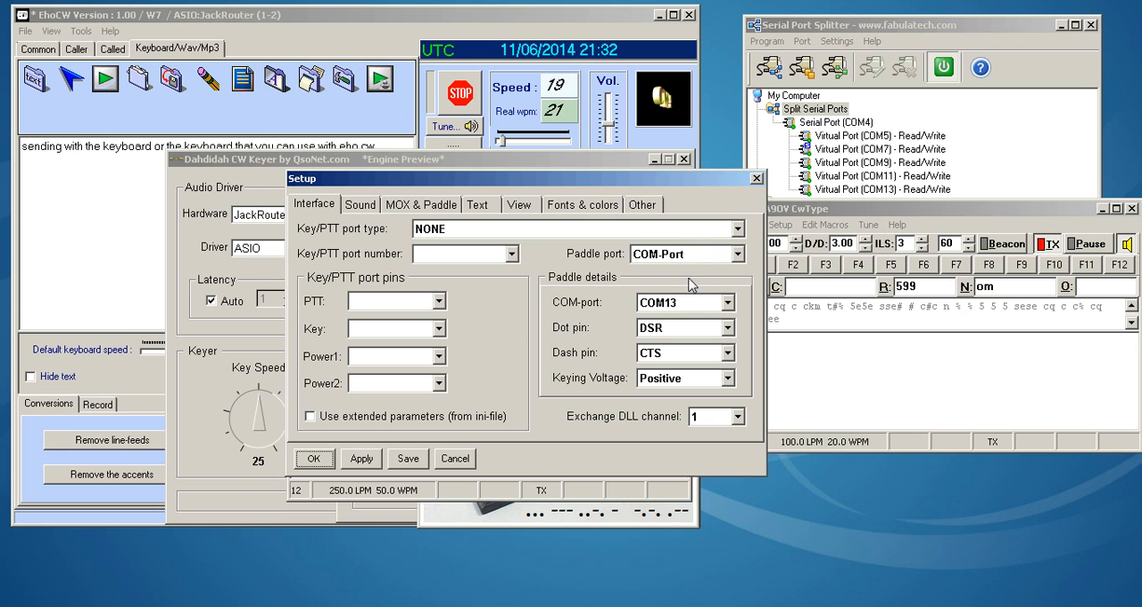
pyautogui.click(756, 179)
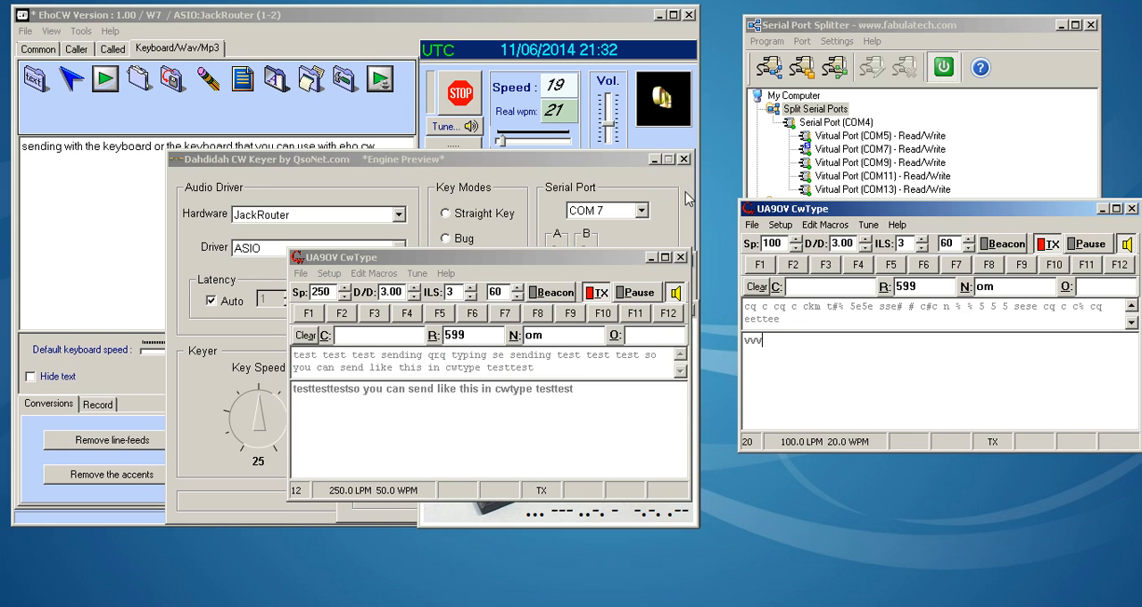
pyautogui.click(327, 278)
pyautogui.click(329, 274)
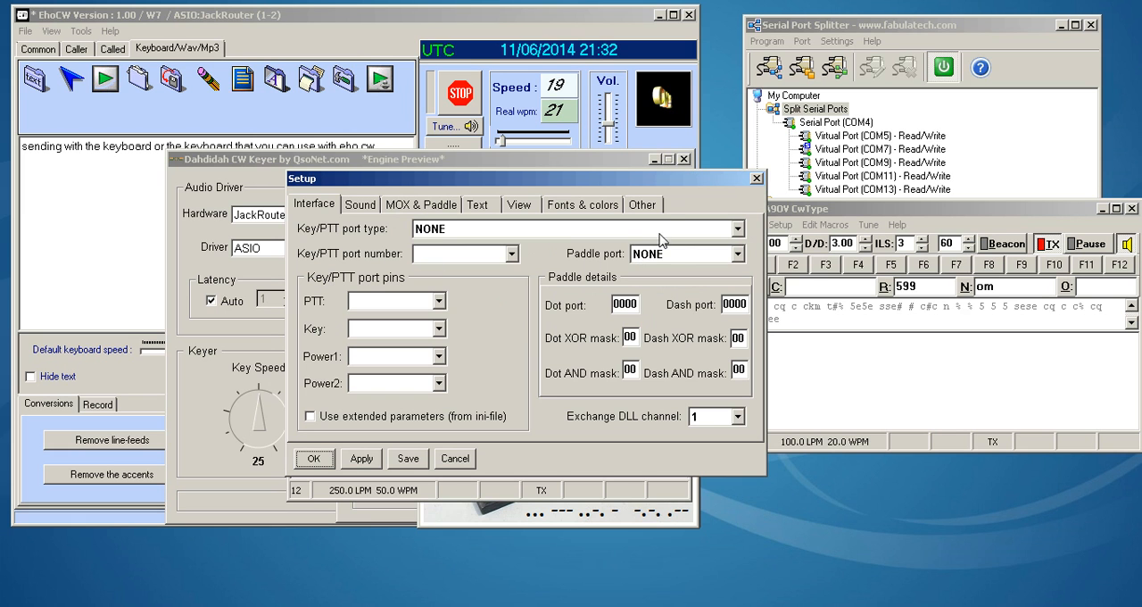
pyautogui.click(756, 178)
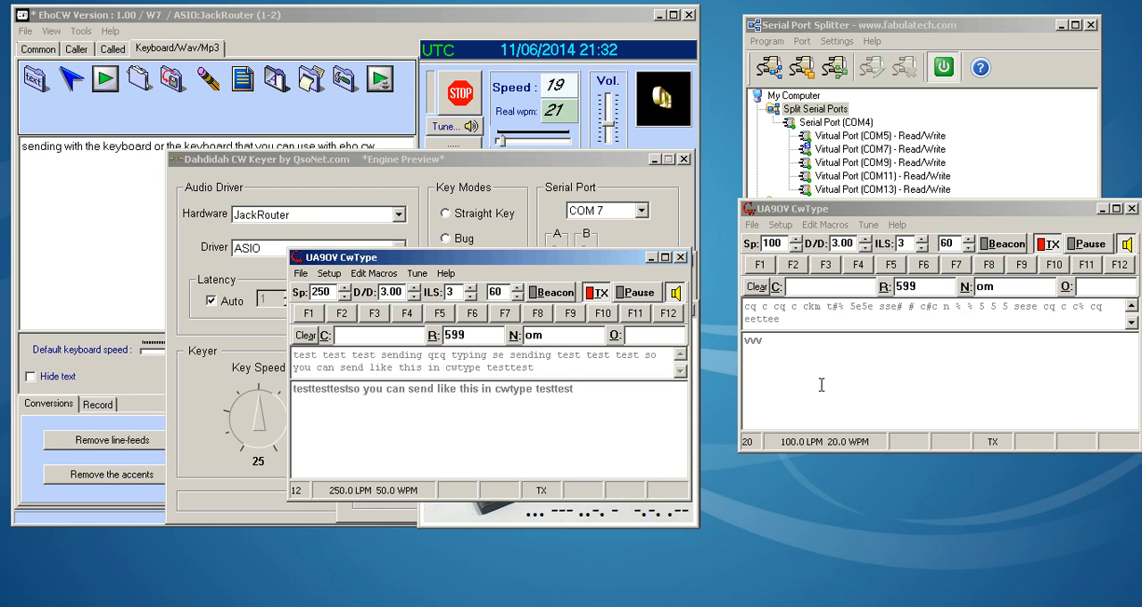
# - Reposition the 250-speed CwType window and raise the other CwType window's speed to 200
pyautogui.moveTo(619, 260); pyautogui.dragTo(658, 236)
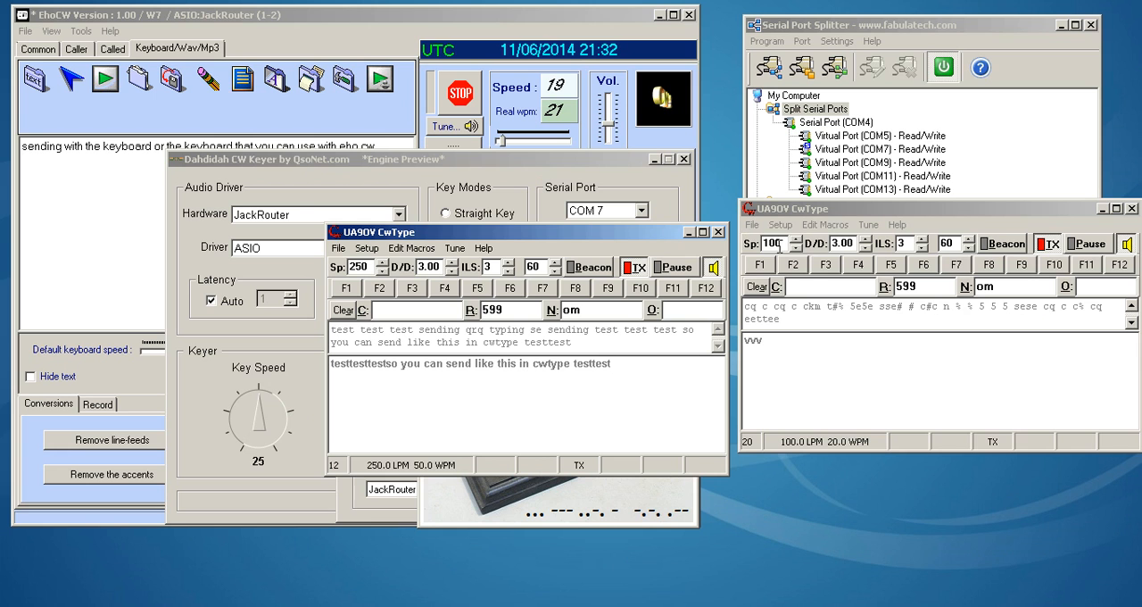
pyautogui.click(797, 239)
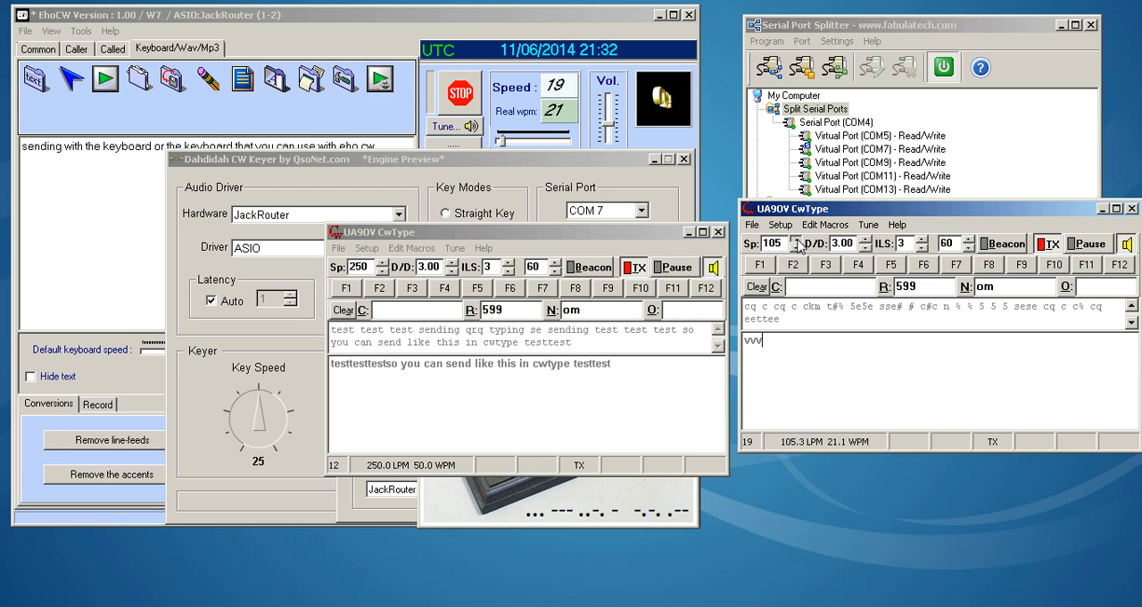
pyautogui.click(797, 239)
pyautogui.click(798, 240)
pyautogui.click(797, 239)
pyautogui.click(798, 239)
pyautogui.click(798, 239)
pyautogui.click(798, 239)
pyautogui.click(797, 240)
pyautogui.click(798, 239)
pyautogui.click(797, 239)
pyautogui.click(797, 239)
pyautogui.click(797, 239)
pyautogui.click(797, 239)
pyautogui.click(797, 239)
pyautogui.click(798, 239)
pyautogui.click(797, 239)
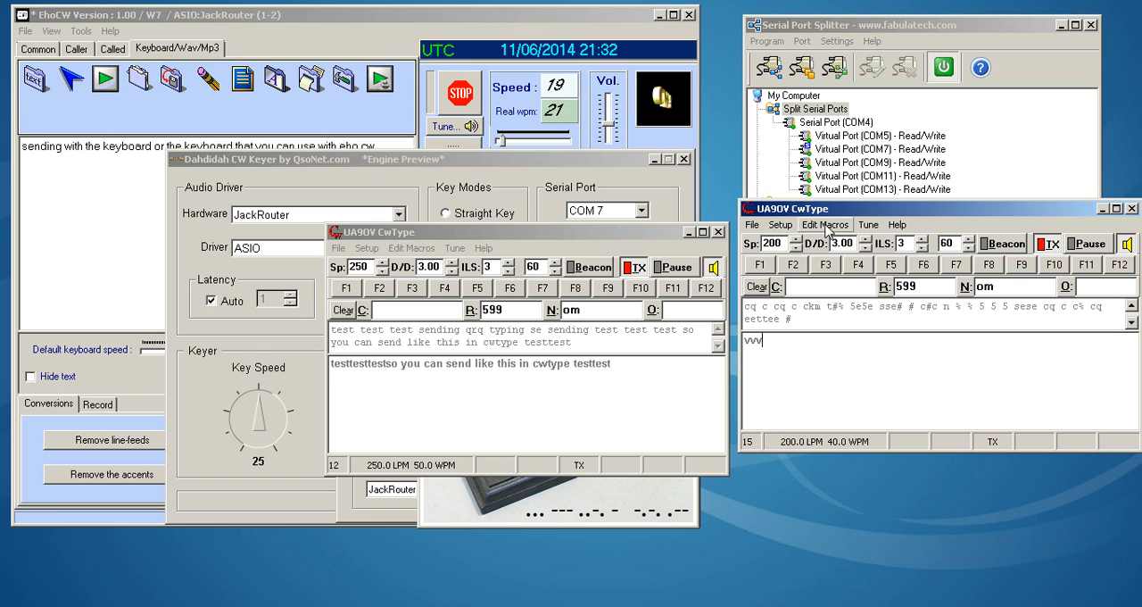
# - View the 250-speed CwType's macro list and open its sound setup
pyautogui.click(410, 248)
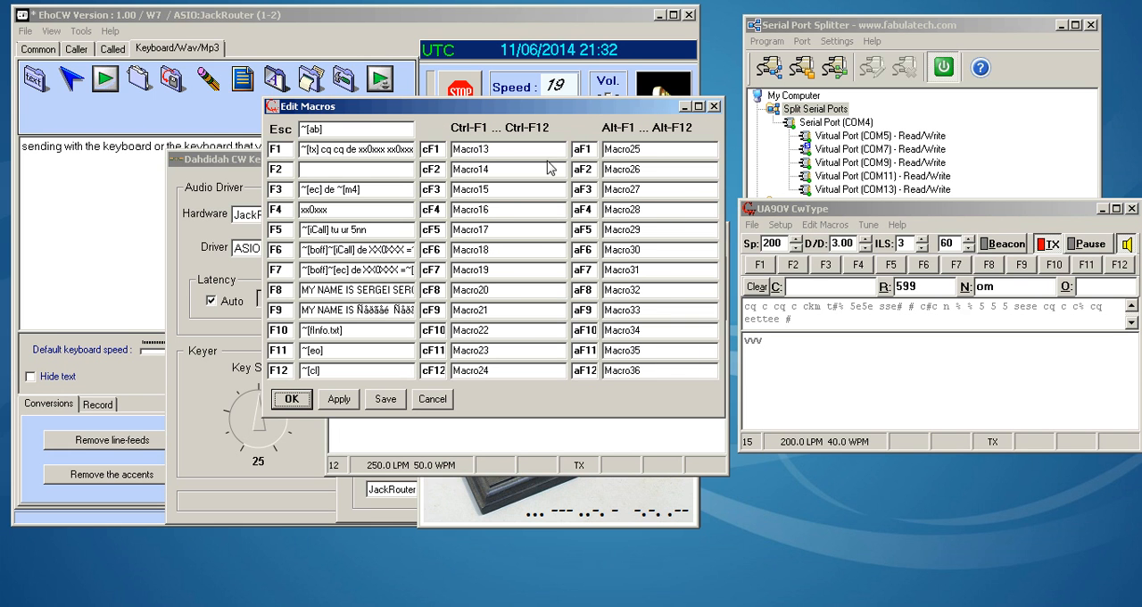
pyautogui.click(713, 106)
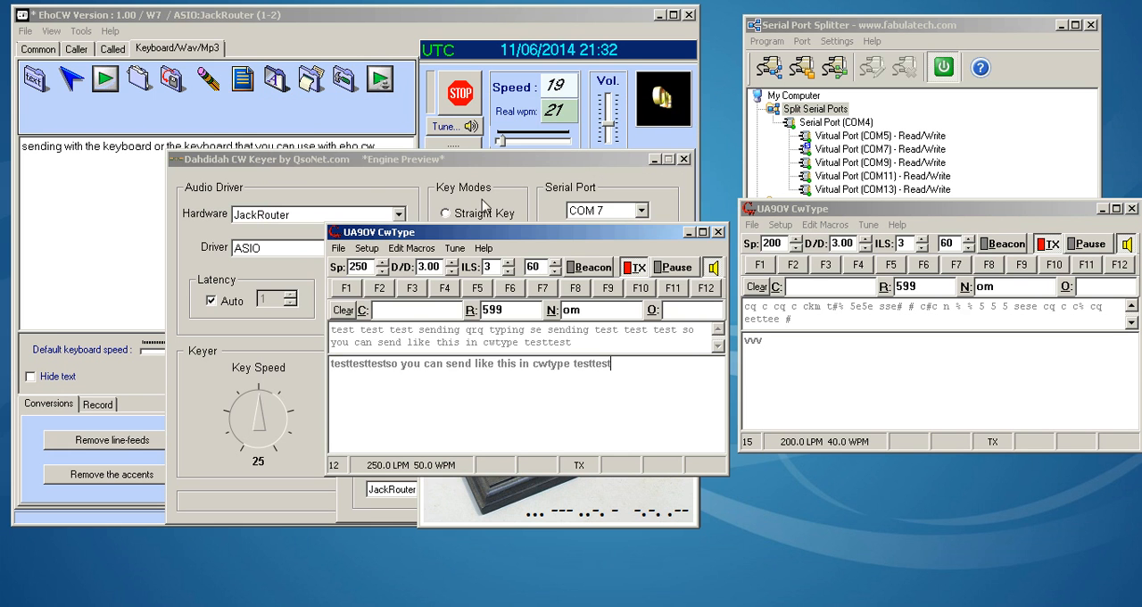
pyautogui.click(367, 248)
pyautogui.click(375, 207)
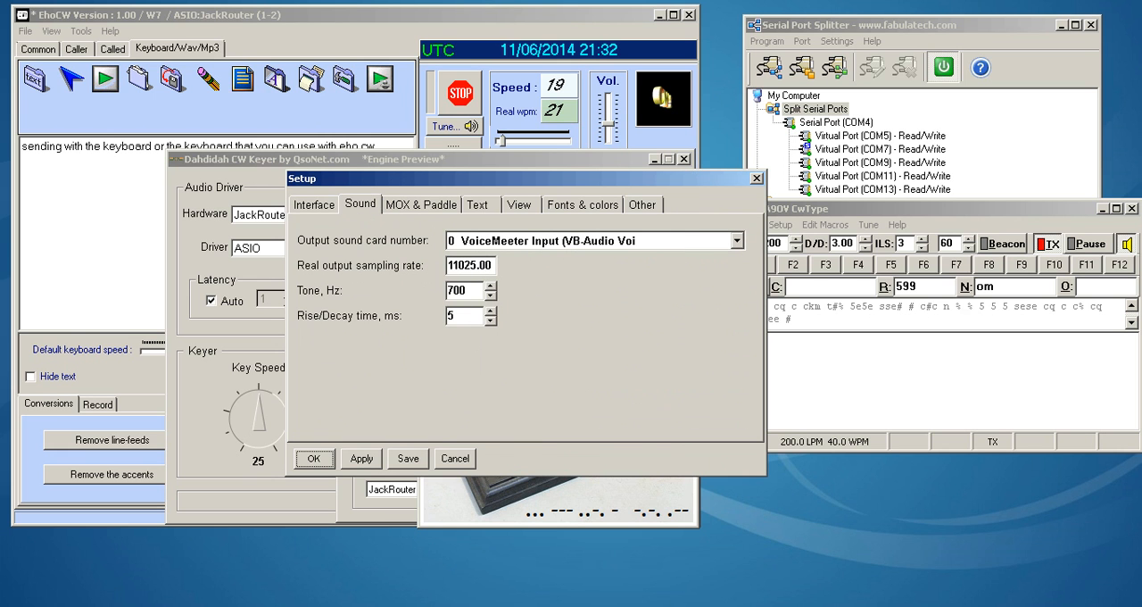
# - Check the virtual input and output levels in VoiceMeeter, minimize it and close CwType's setup
pyautogui.click(748, 606)
pyautogui.click(574, 605)
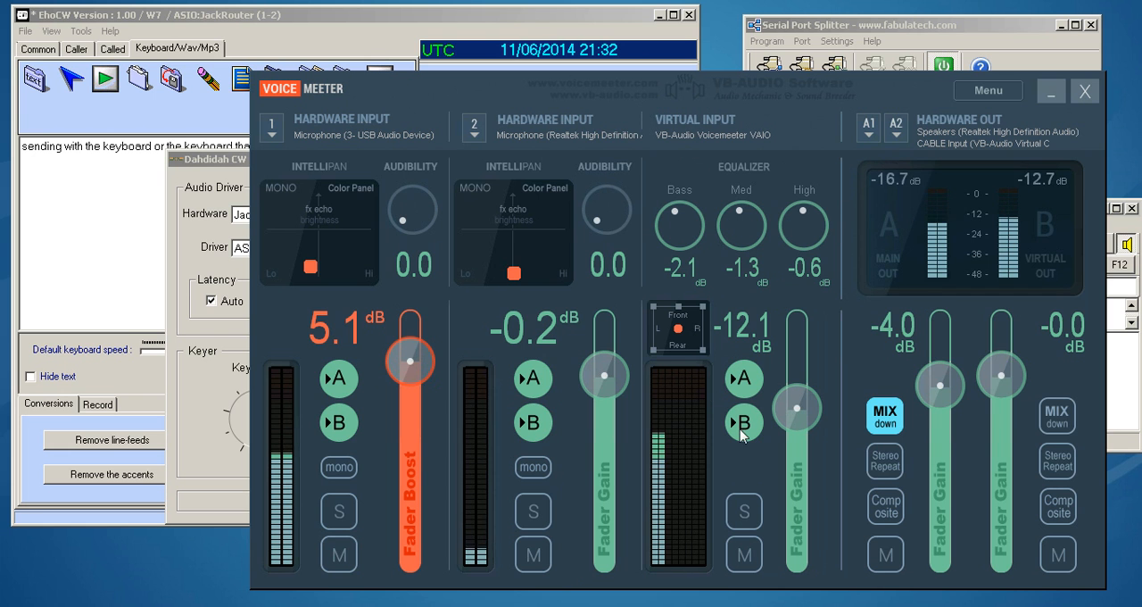
pyautogui.click(1050, 93)
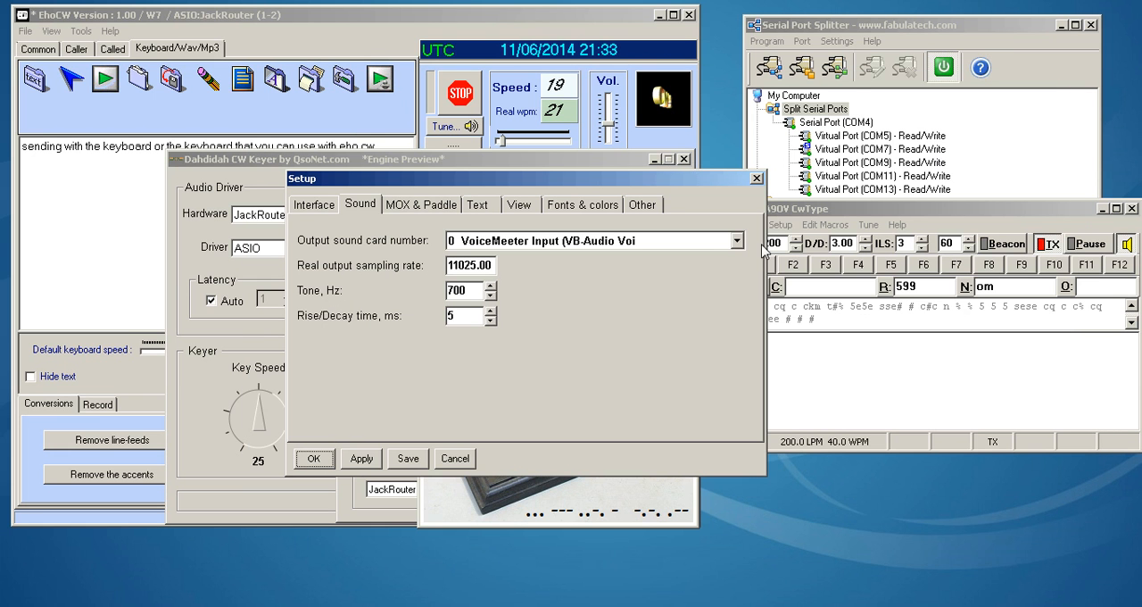
pyautogui.click(757, 181)
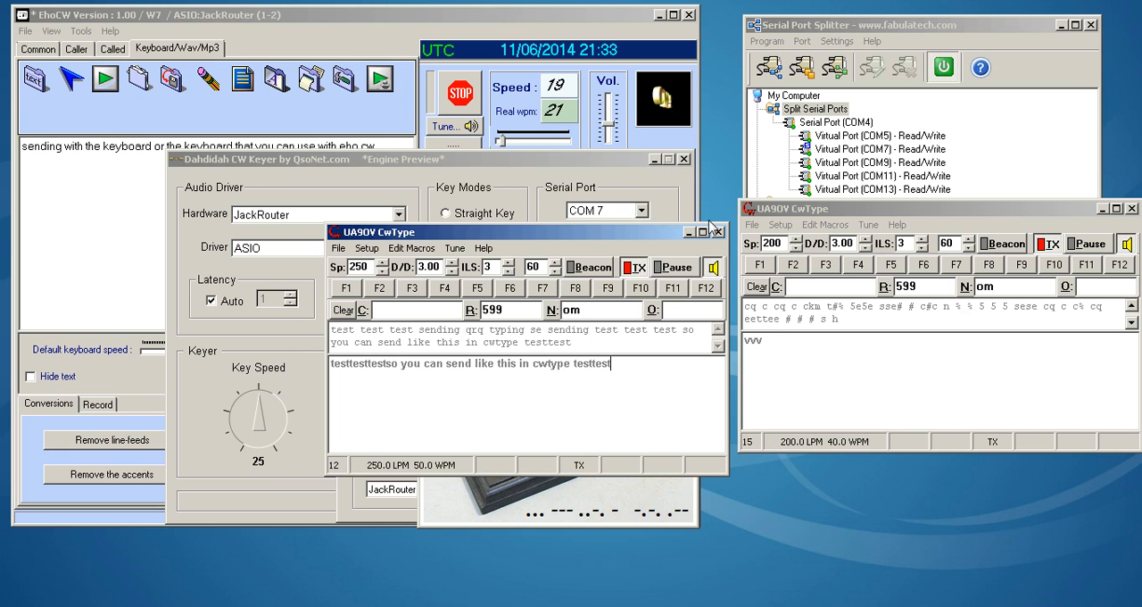
# - Move the 250-speed CwType window back below the other one, bring EhoCW forward and mute both CwType windows
pyautogui.moveTo(634, 243); pyautogui.dragTo(1030, 330)
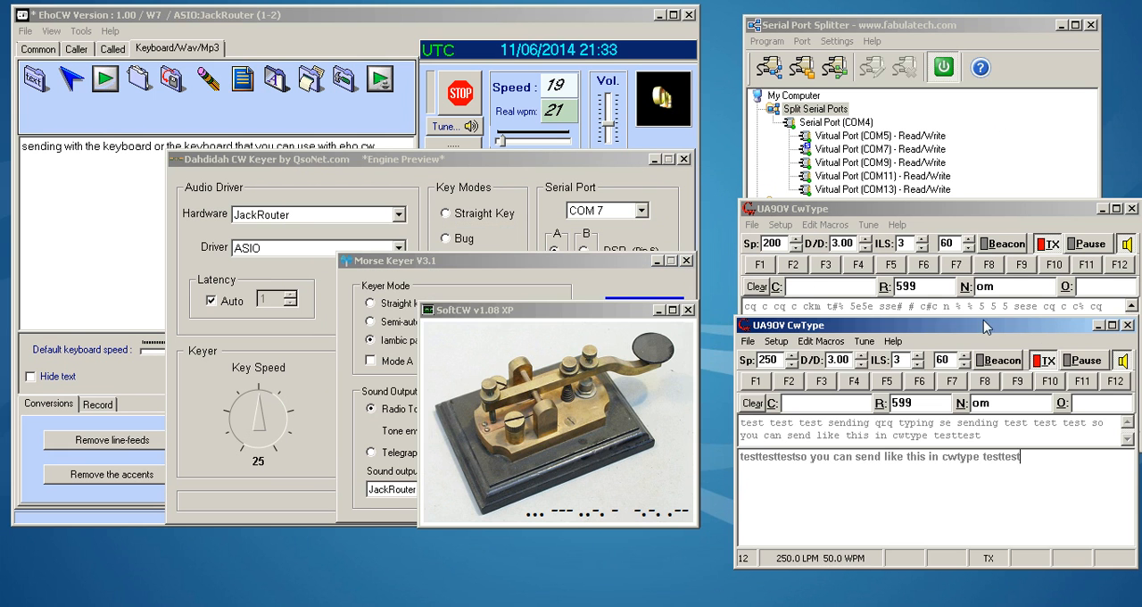
pyautogui.click(569, 22)
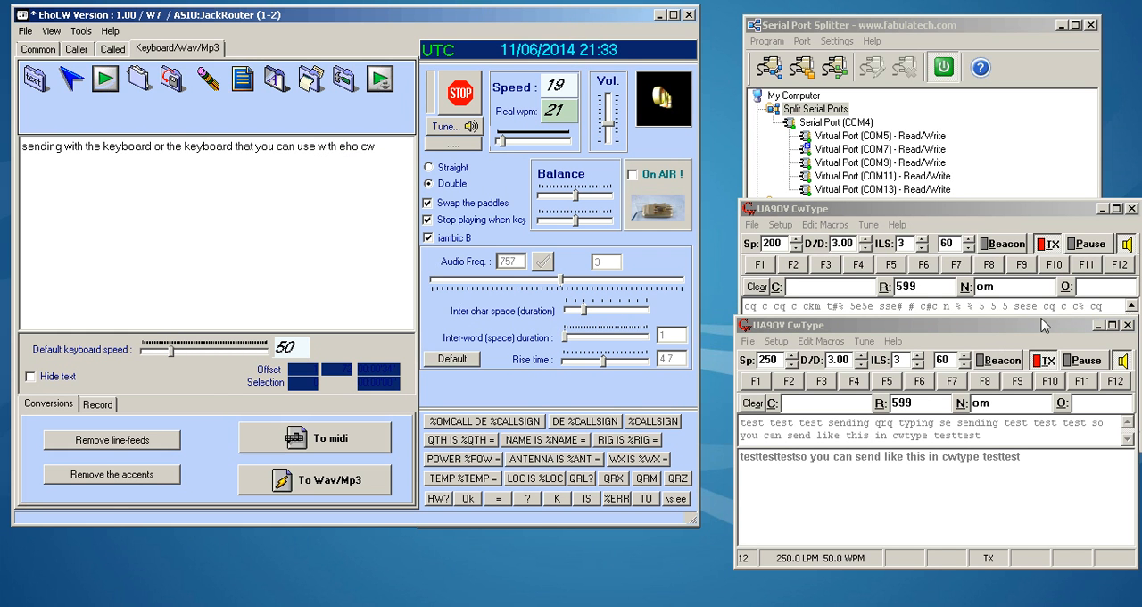
pyautogui.click(1127, 243)
pyautogui.click(1055, 481)
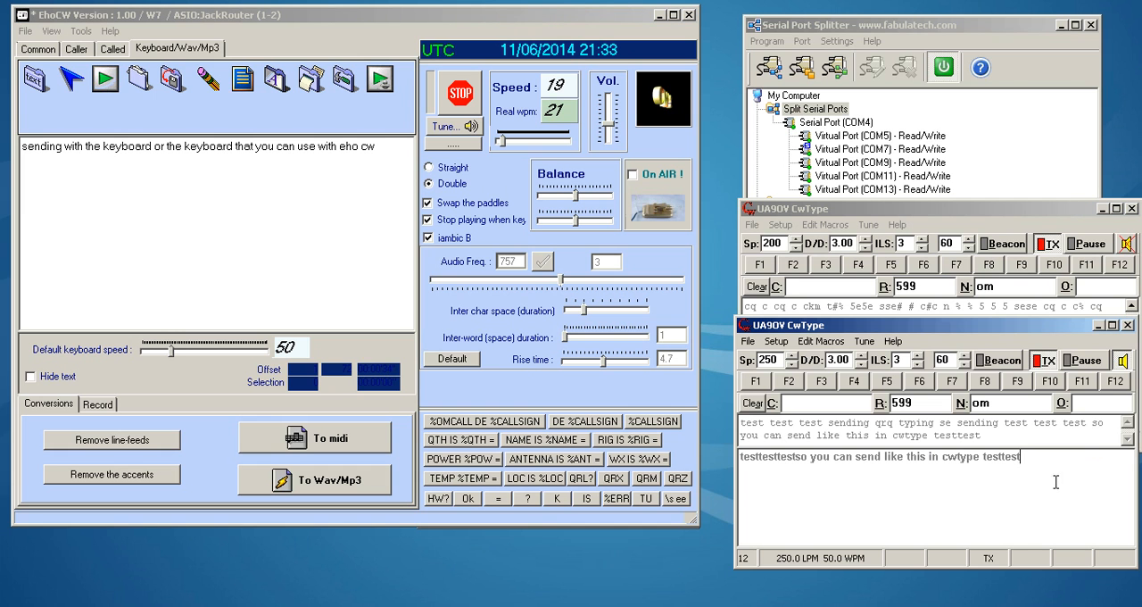
pyautogui.click(1123, 360)
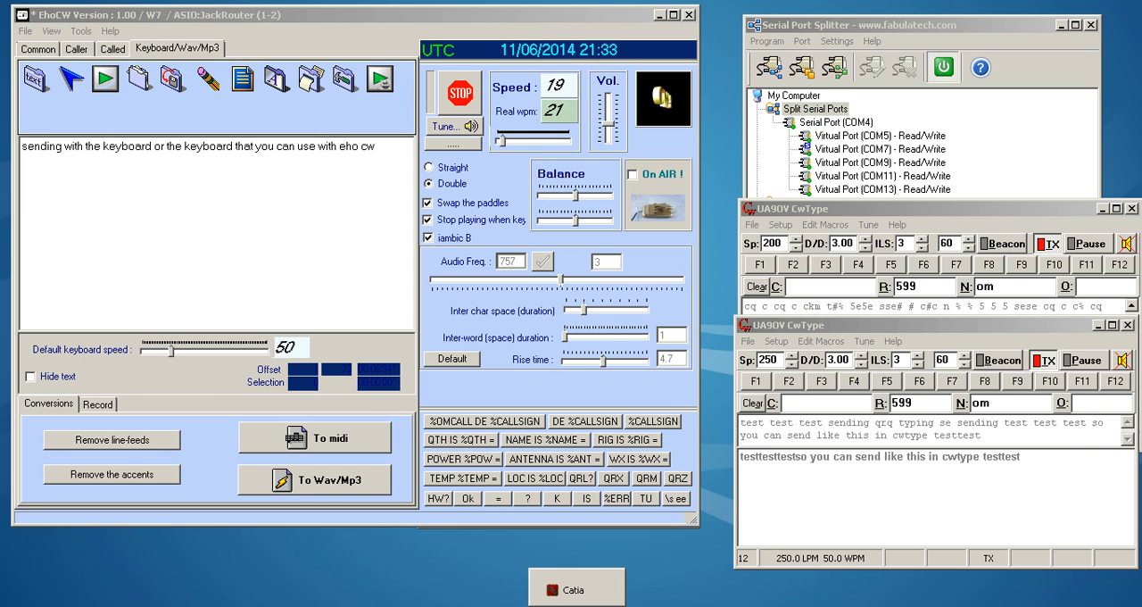
# - In Catia, connect ehoCw's out1 and out2 to the first two VM-VAIO inputs, and set EhoCW's keying speed to 49
pyautogui.click(577, 603)
pyautogui.moveTo(707, 145); pyautogui.dragTo(972, 197)
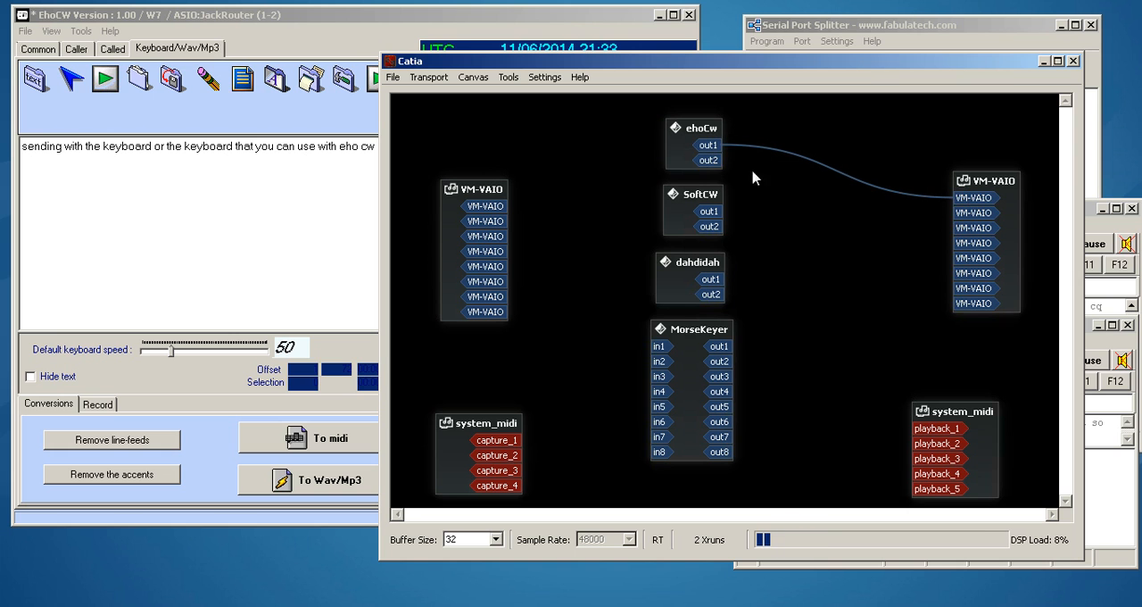
pyautogui.moveTo(708, 159); pyautogui.dragTo(974, 215)
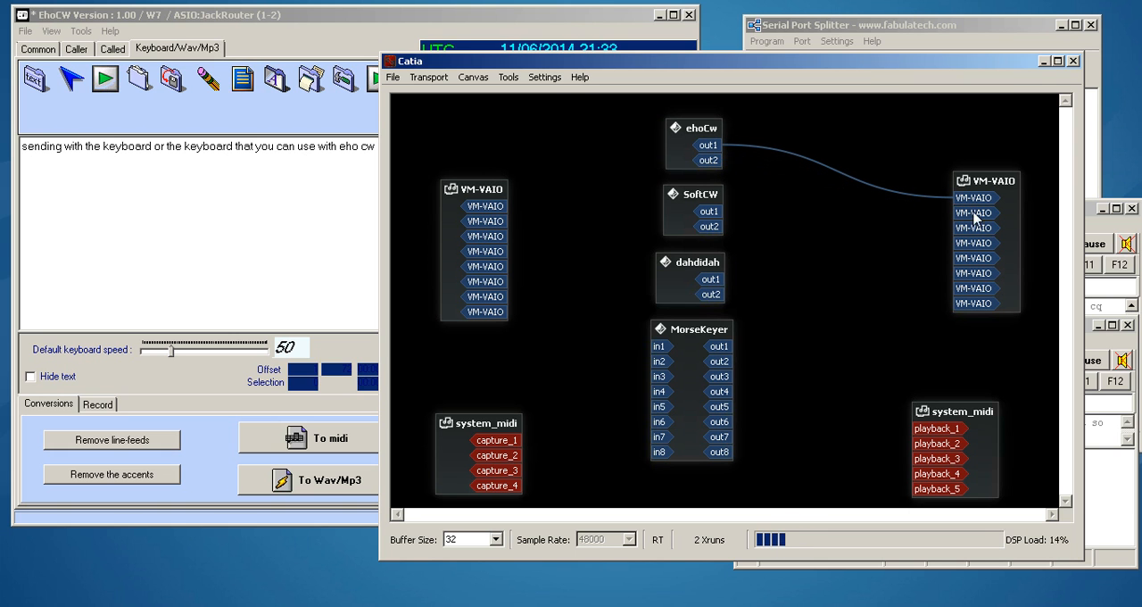
pyautogui.click(634, 18)
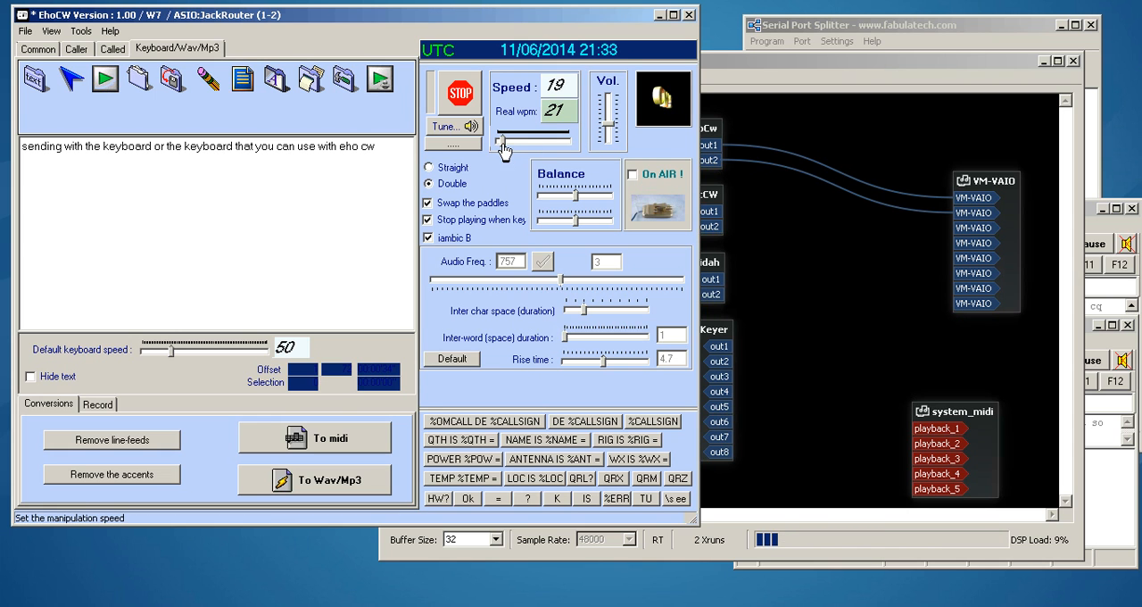
pyautogui.moveTo(503, 142); pyautogui.dragTo(515, 147)
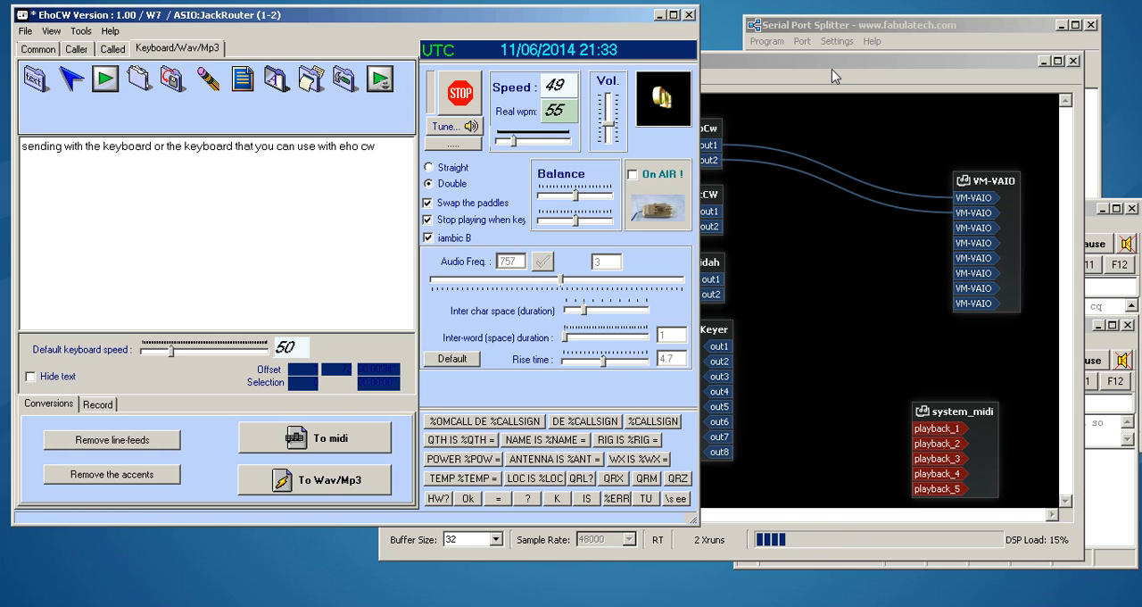
# - Disconnect both ehoCw outputs from the VM-VAIO inputs in Catia
pyautogui.rightClick(713, 146)
pyautogui.click(732, 169)
pyautogui.rightClick(713, 161)
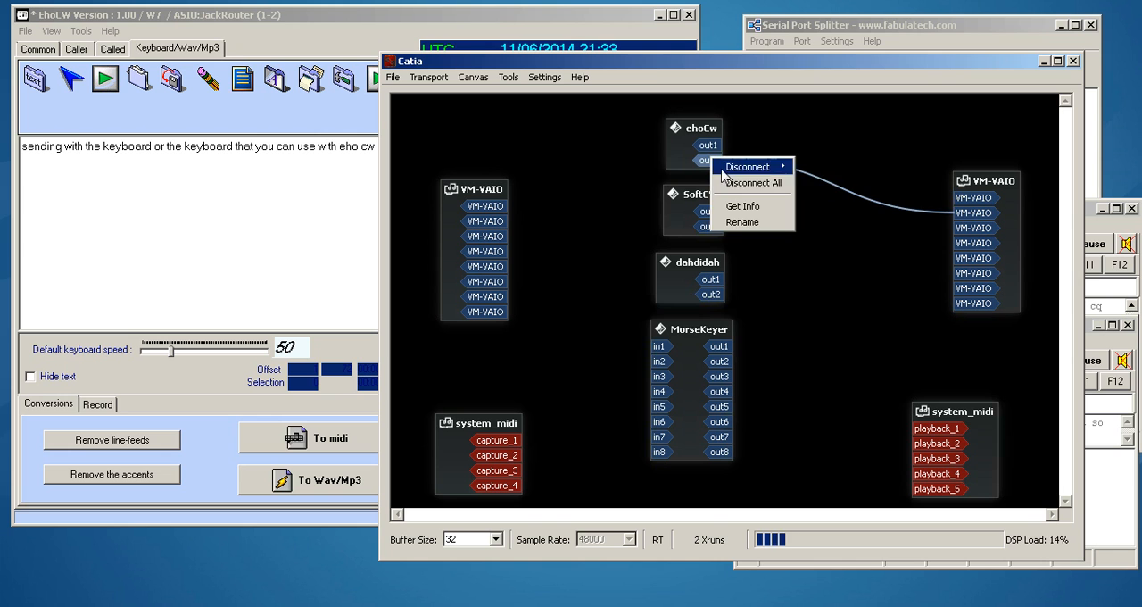
pyautogui.click(735, 181)
# - Connect dahdidah's out1 and out2 to the first two VM-VAIO inputs, and set the Dahdidah keyer's key speed to 45
pyautogui.moveTo(710, 280); pyautogui.dragTo(953, 198)
pyautogui.moveTo(711, 302); pyautogui.dragTo(954, 212)
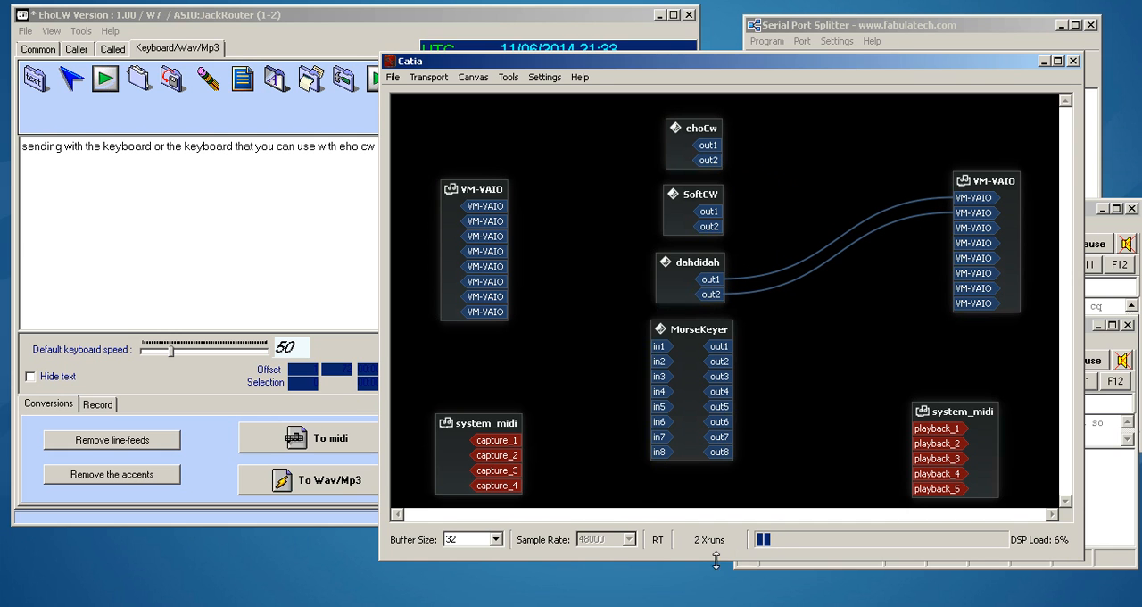
pyautogui.click(641, 606)
pyautogui.moveTo(273, 418); pyautogui.dragTo(305, 470)
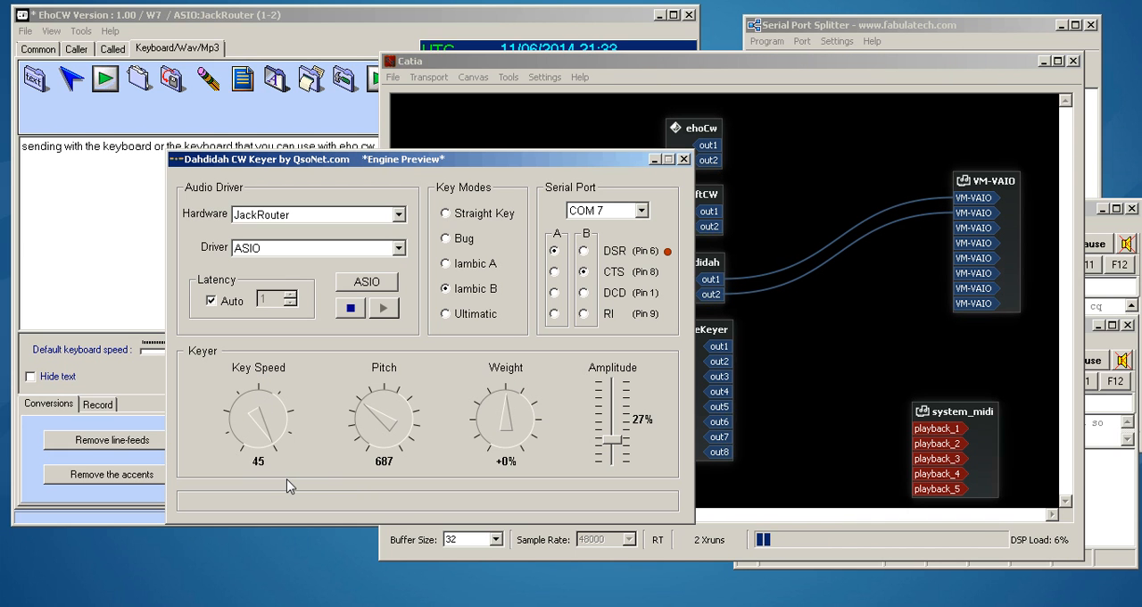
# - Disconnect both dahdidah outputs from the VM-VAIO inputs in Catia
pyautogui.rightClick(721, 280)
pyautogui.click(741, 304)
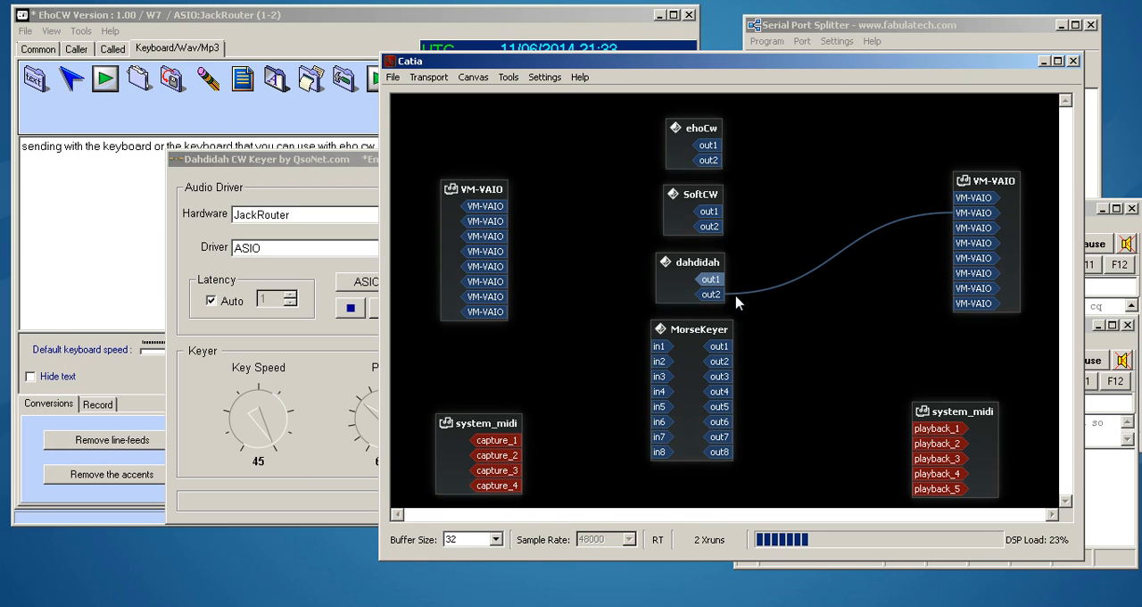
pyautogui.rightClick(723, 295)
pyautogui.click(749, 320)
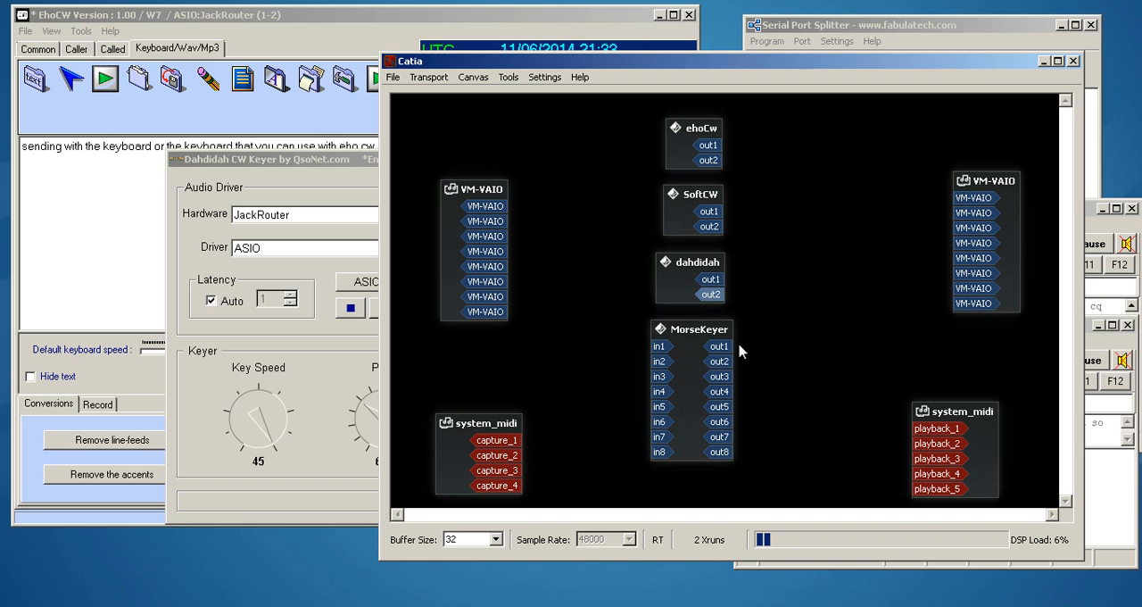
# - Connect MorseKeyer's out1 and out2 to the first two VM-VAIO inputs and bring the Morse Keyer window forward
pyautogui.moveTo(719, 346); pyautogui.dragTo(971, 197)
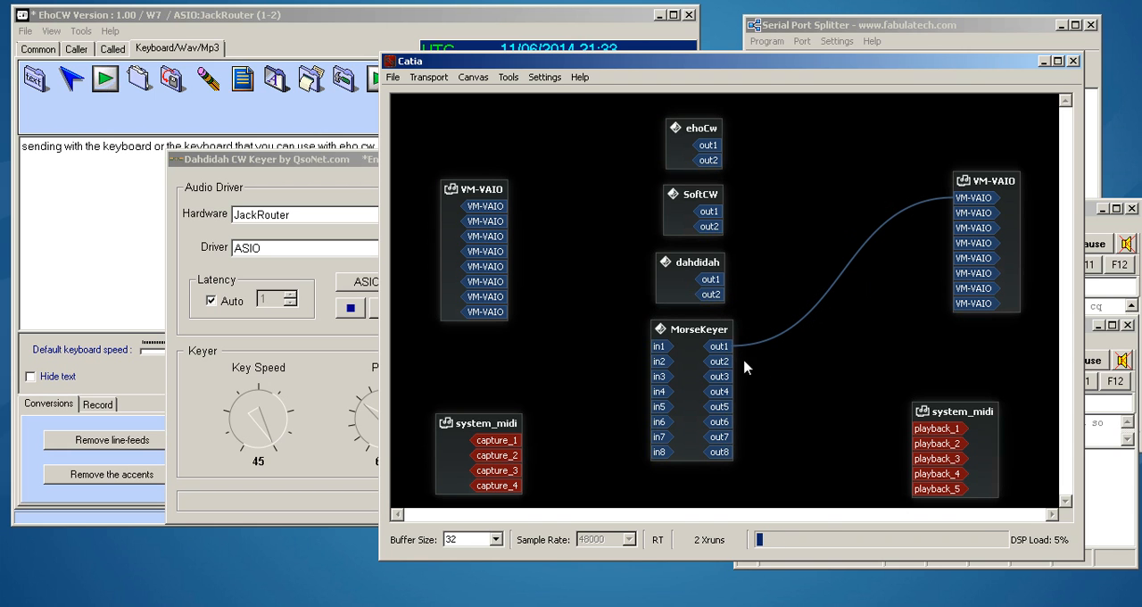
pyautogui.moveTo(719, 361); pyautogui.dragTo(971, 212)
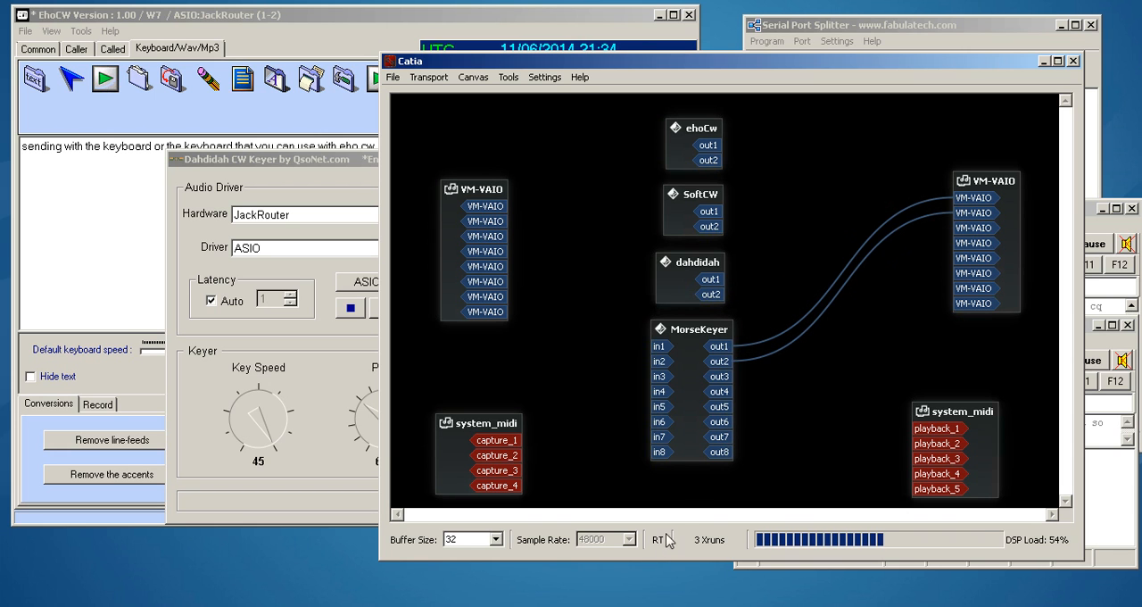
pyautogui.click(291, 605)
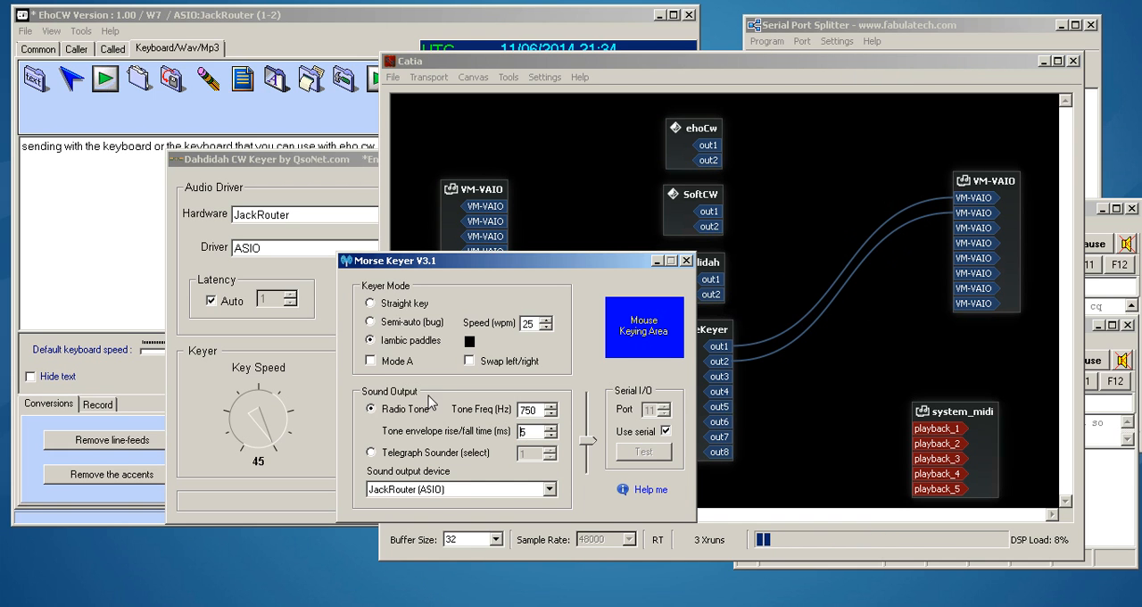
# - Raise Morse Keyer's keying speed by two steps and lower it again by two
pyautogui.click(549, 319)
pyautogui.click(549, 319)
pyautogui.click(546, 328)
pyautogui.click(546, 327)
# - Minimize Catia, view Serial Port Splitter's split ports, and bring the 200-speed and the 250-speed CwType windows forward
pyautogui.click(1041, 63)
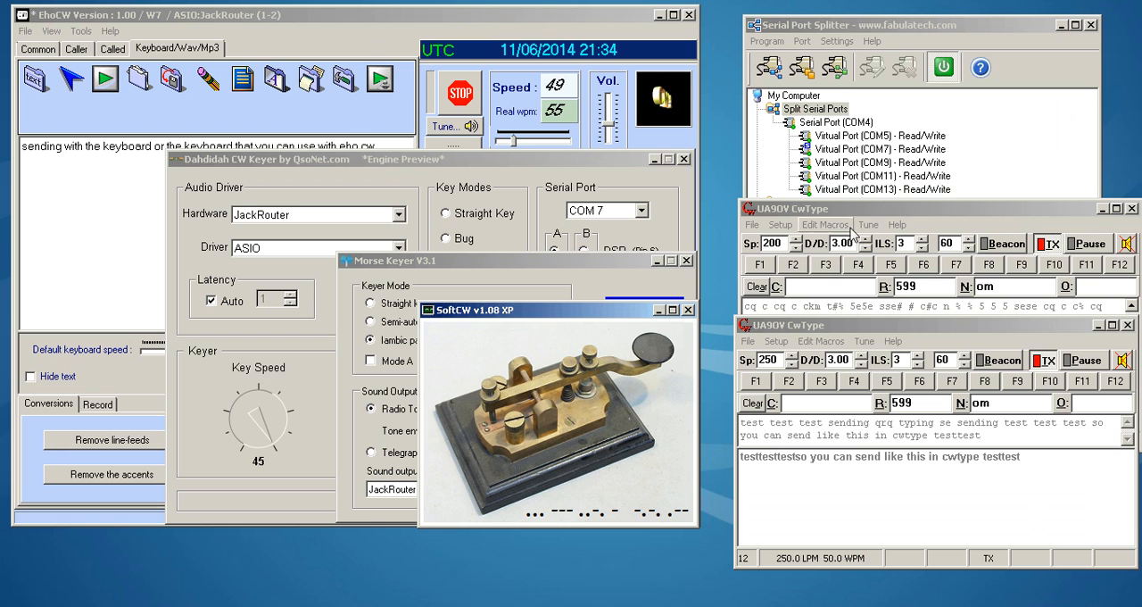
pyautogui.click(1014, 32)
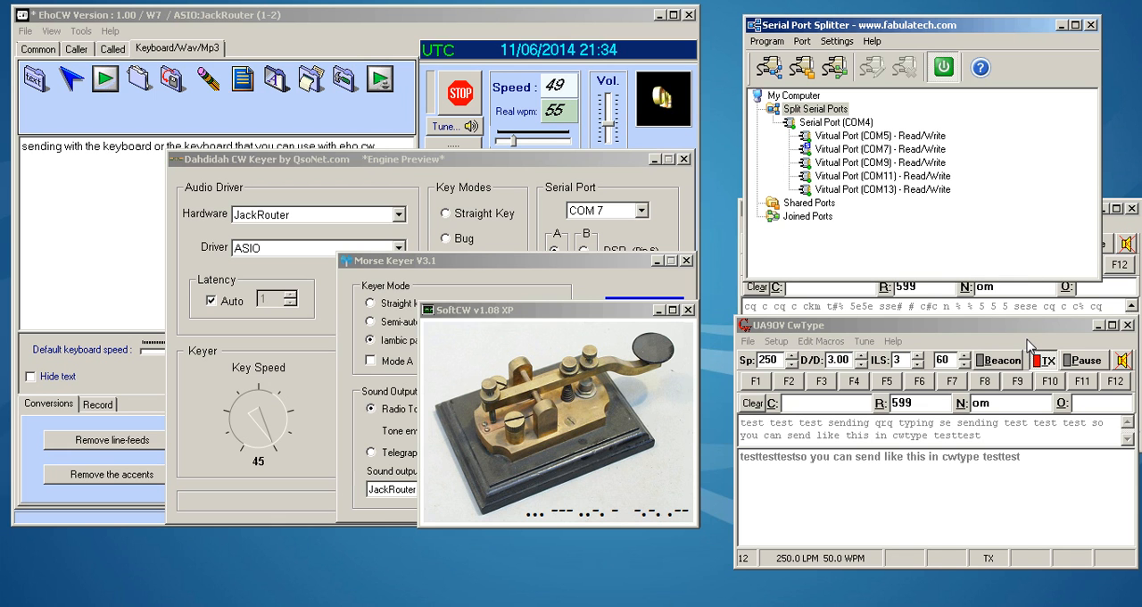
pyautogui.click(1125, 229)
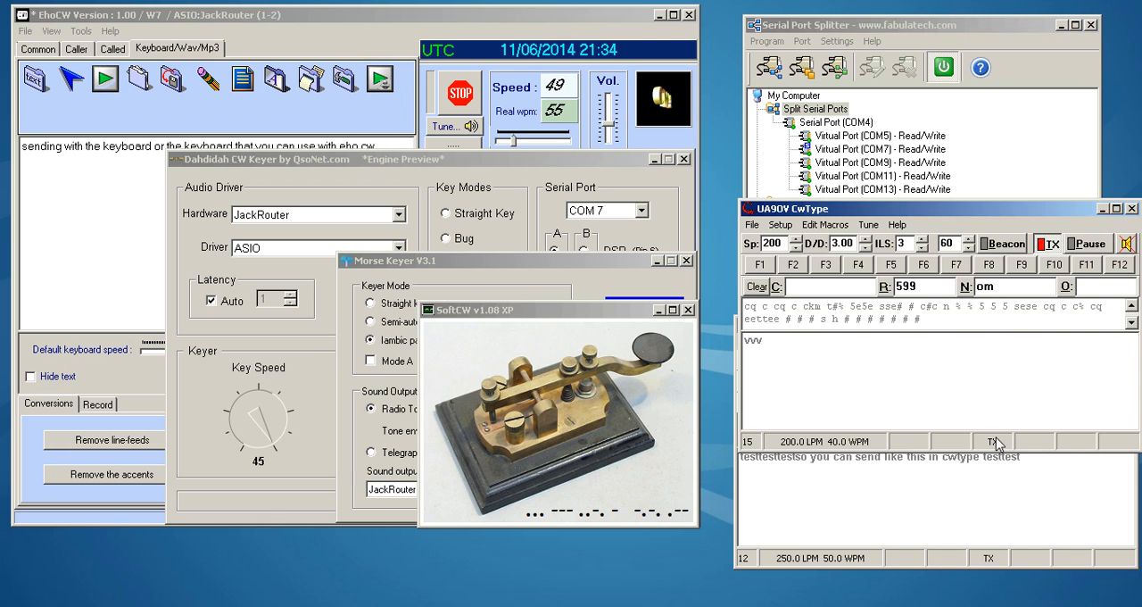
pyautogui.click(984, 492)
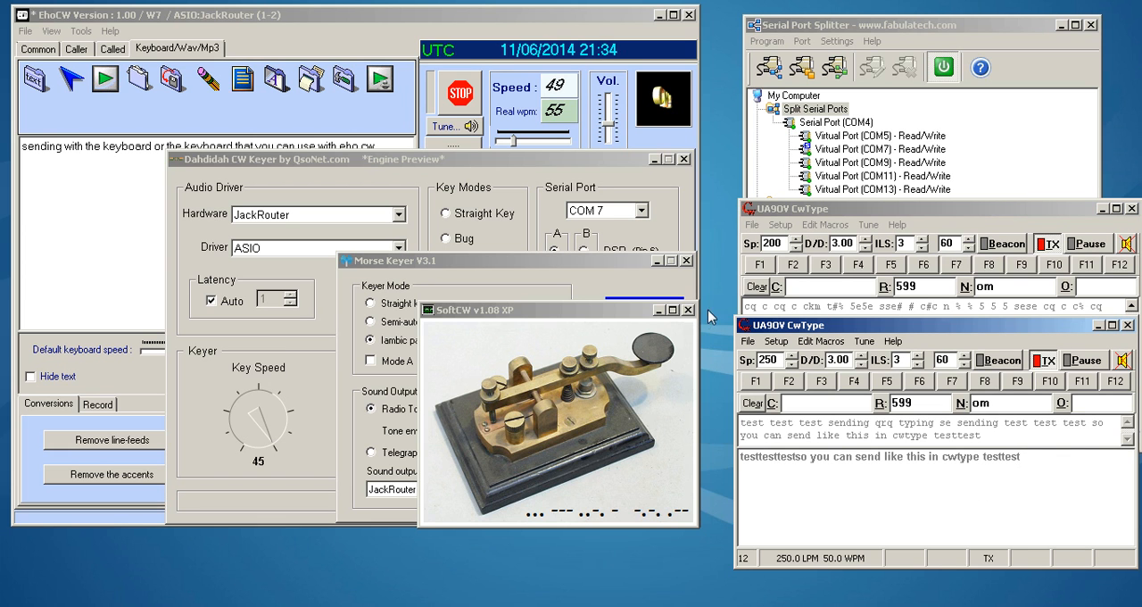